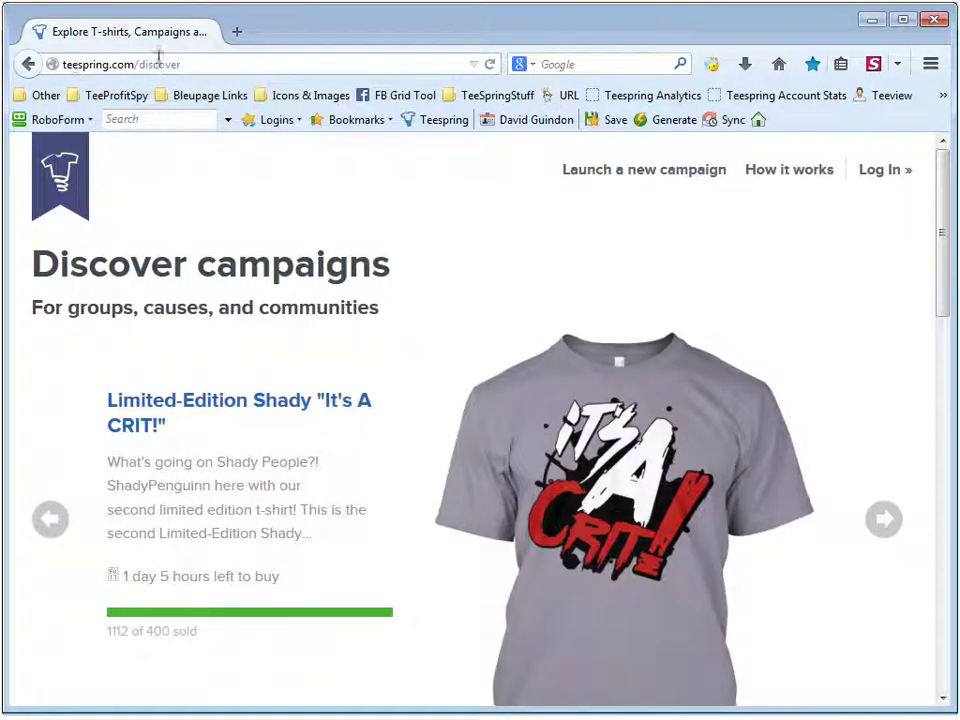
Step: Open the four campaigns in the row starting with "TWiT Spring 2014 T-Shirt" on the Discover page in separate tabs
click(203, 65)
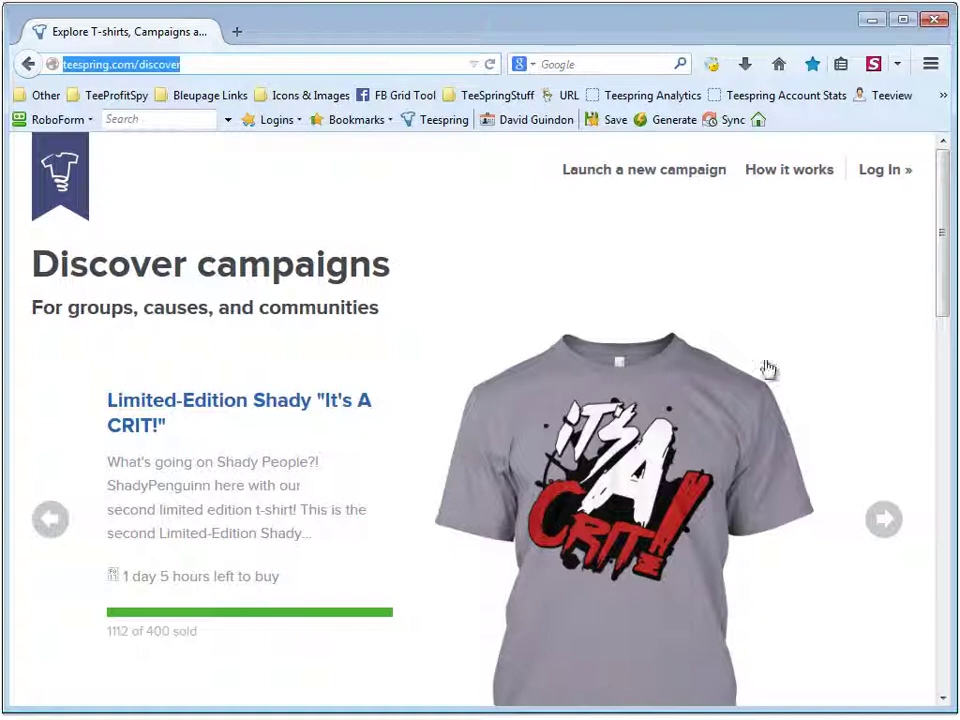
drag(947, 273, 946, 320)
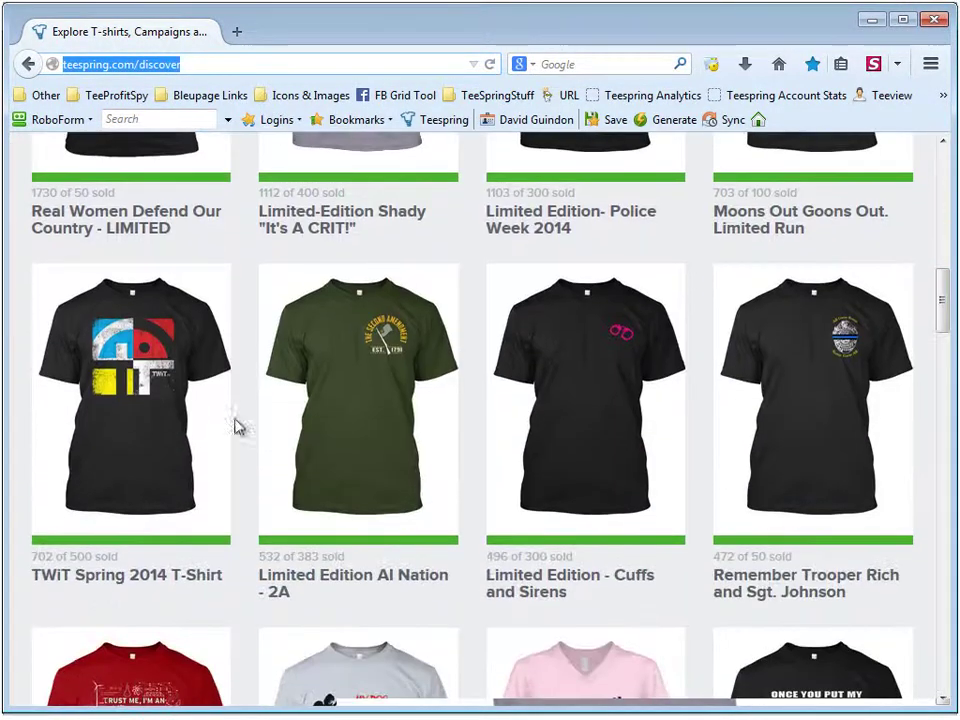
middle_click(185, 423)
middle_click(360, 405)
middle_click(560, 410)
middle_click(798, 408)
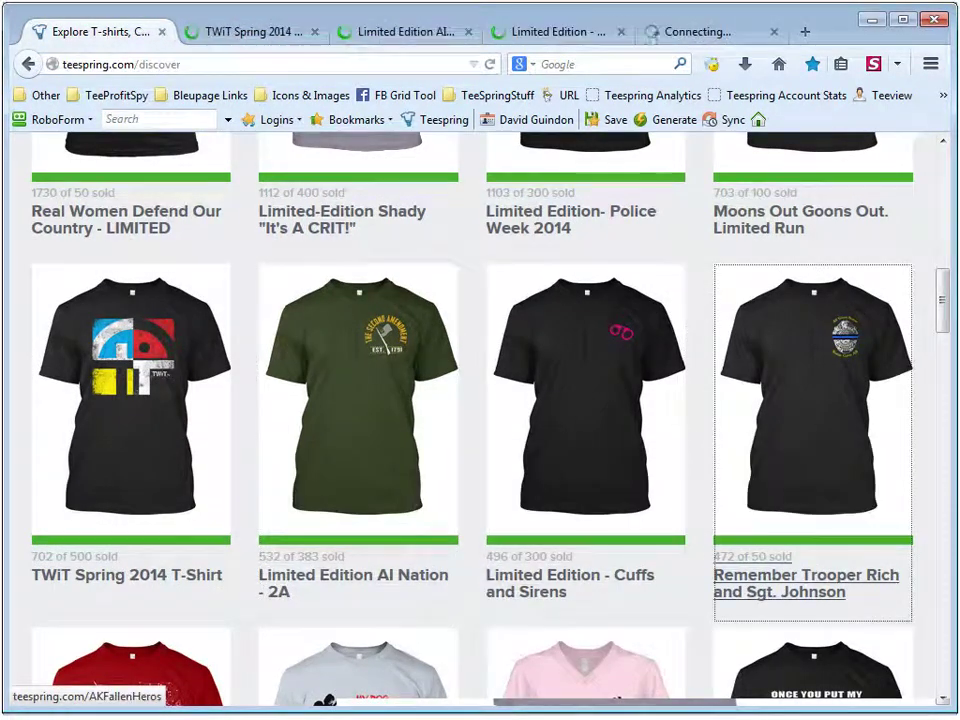
Step: Check the TWiT Spring 2014 campaign's time left, close its page, and review the AI Nation - 2A campaign's sales, goal and time left
click(224, 44)
scroll(776, 396, down, 3)
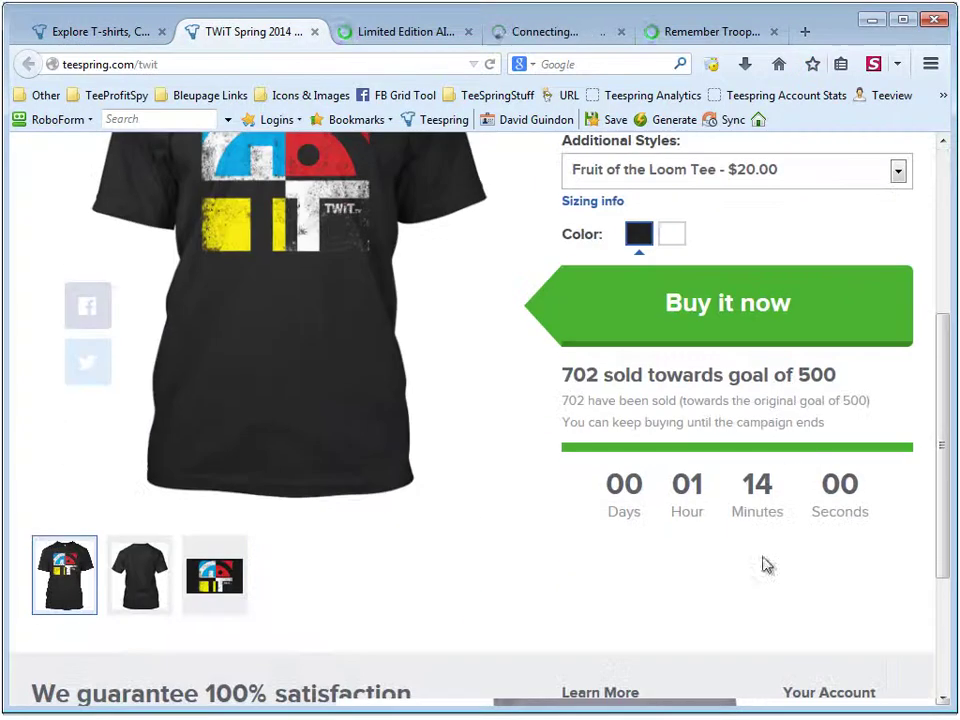
click(314, 32)
scroll(724, 441, down, 6)
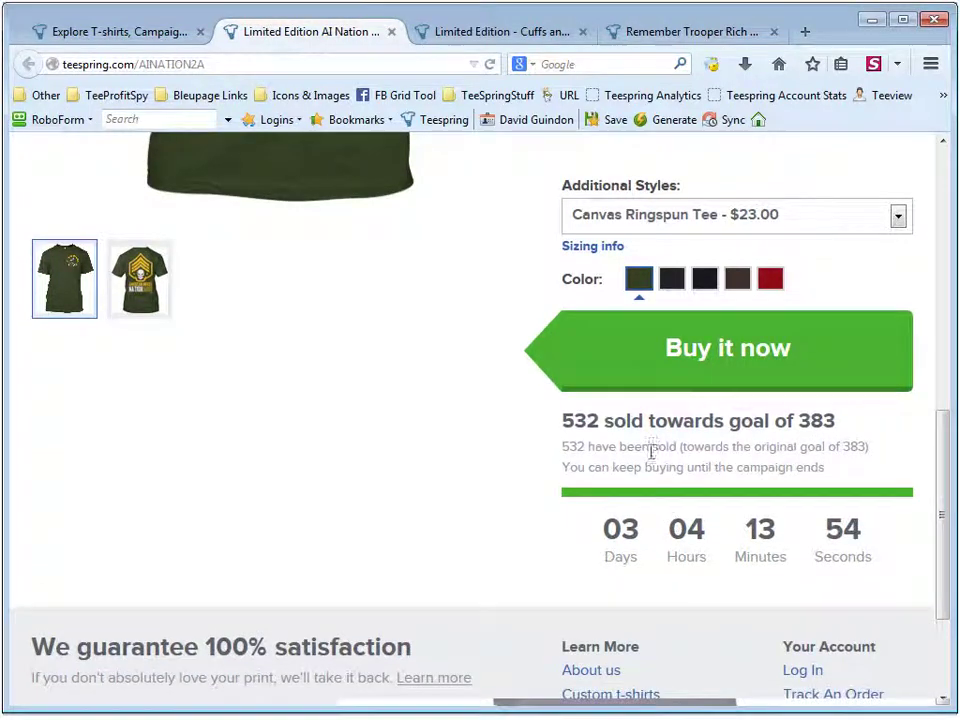
scroll(424, 594, up, 1)
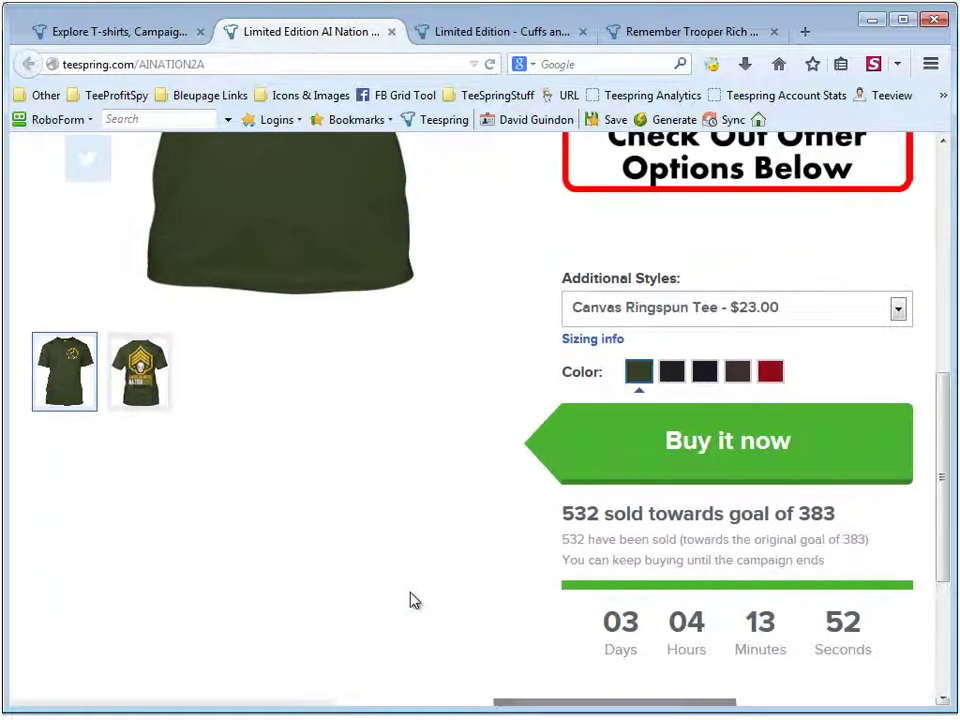
scroll(410, 615, up, 5)
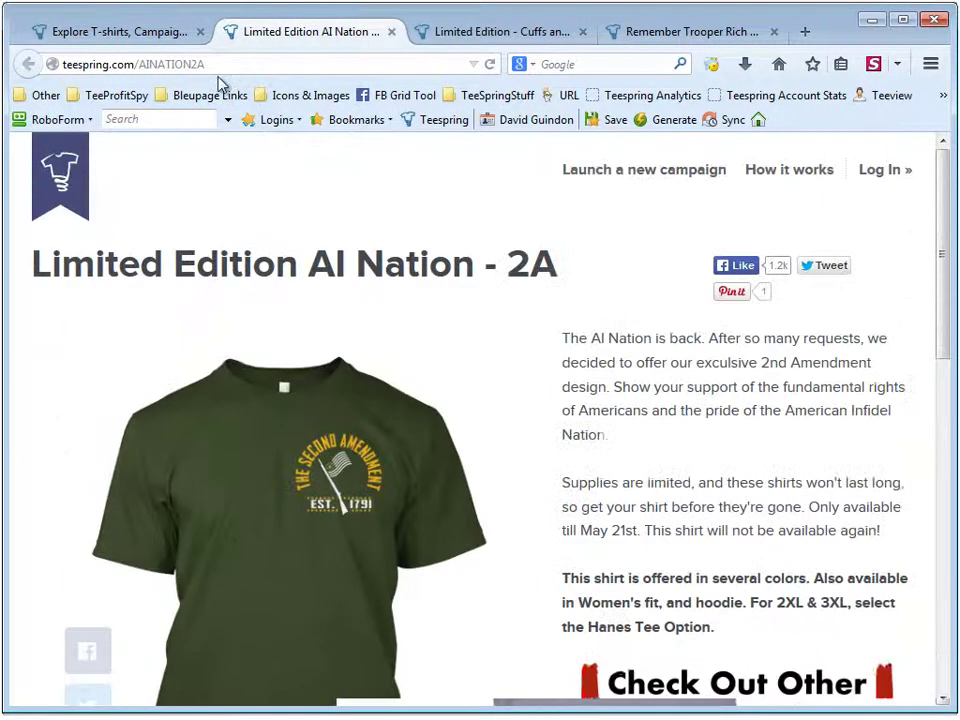
Step: Copy the URL of the AI Nation - 2A campaign page and switch to Tee Inspector's Data Archiver
click(207, 64)
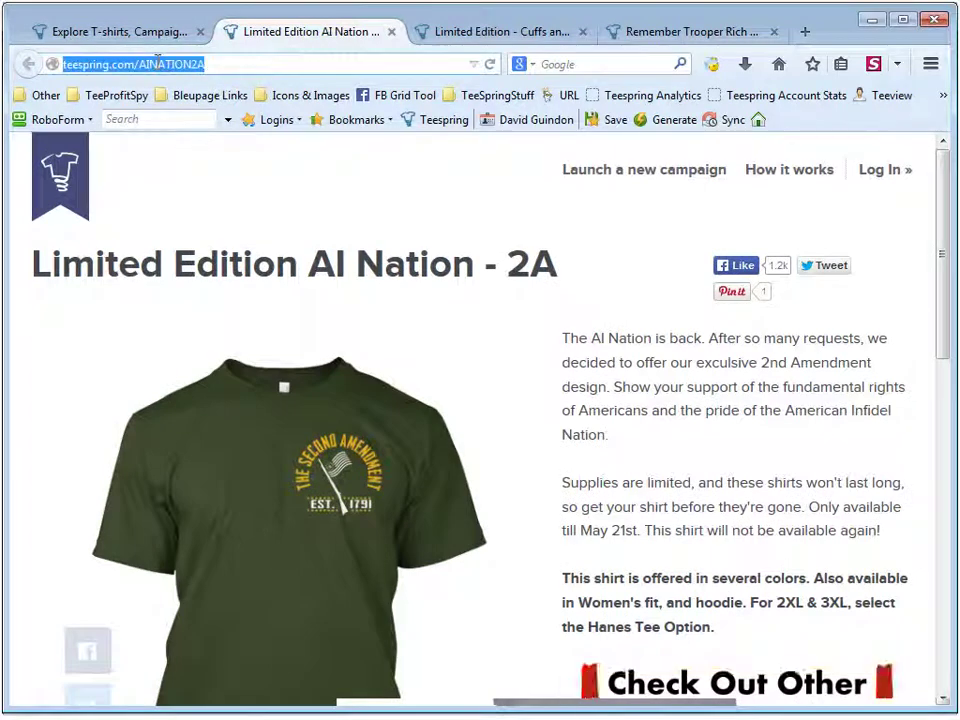
right_click(157, 63)
click(204, 122)
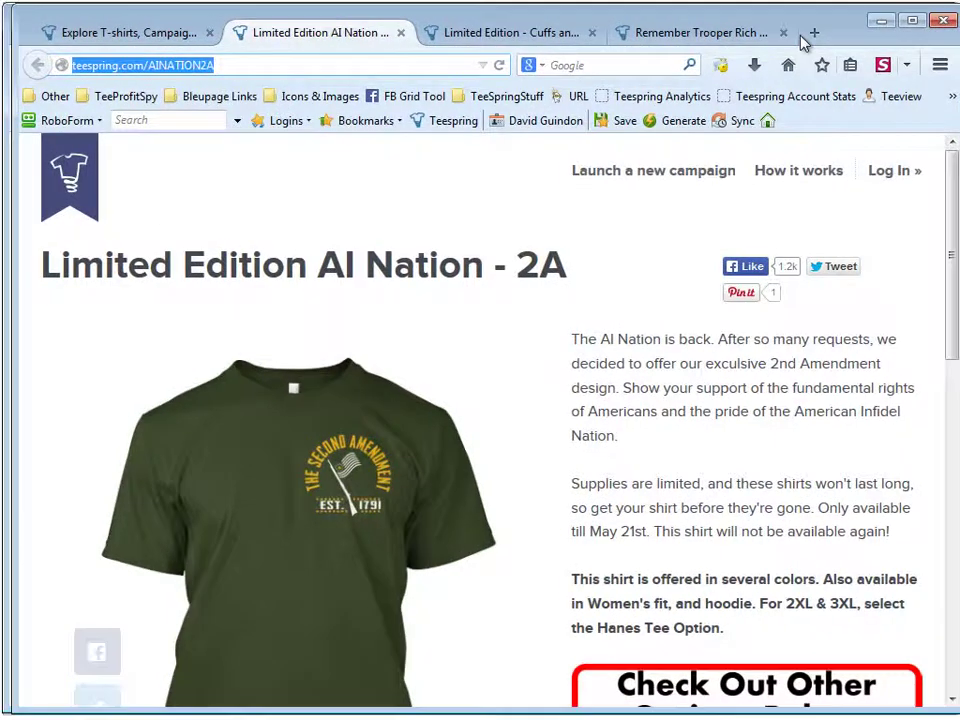
drag(803, 43, 959, 65)
click(595, 30)
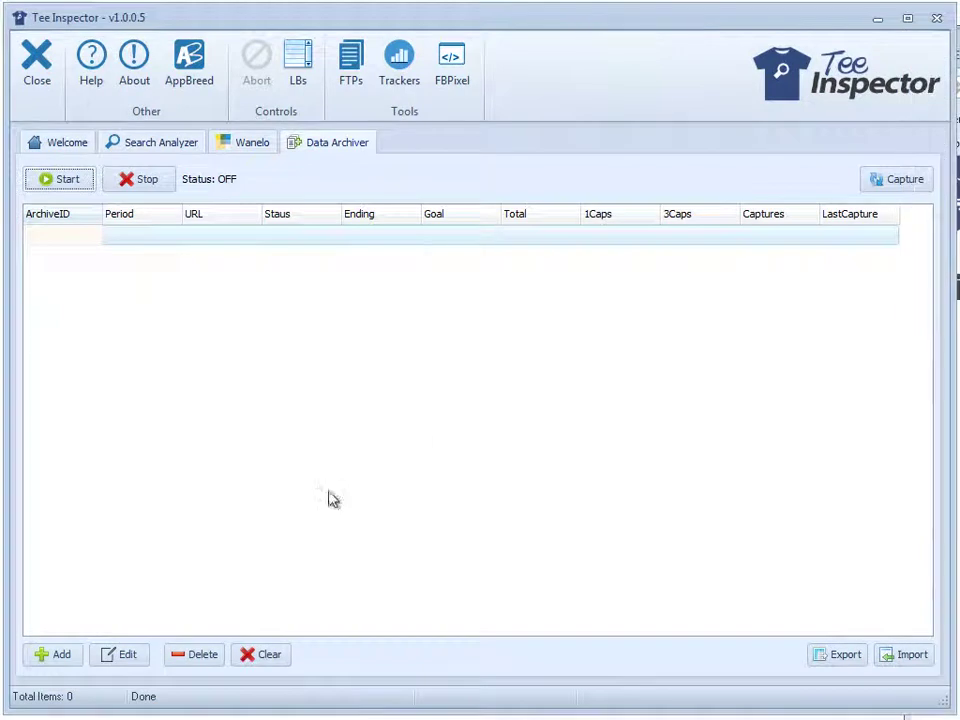
click(47, 658)
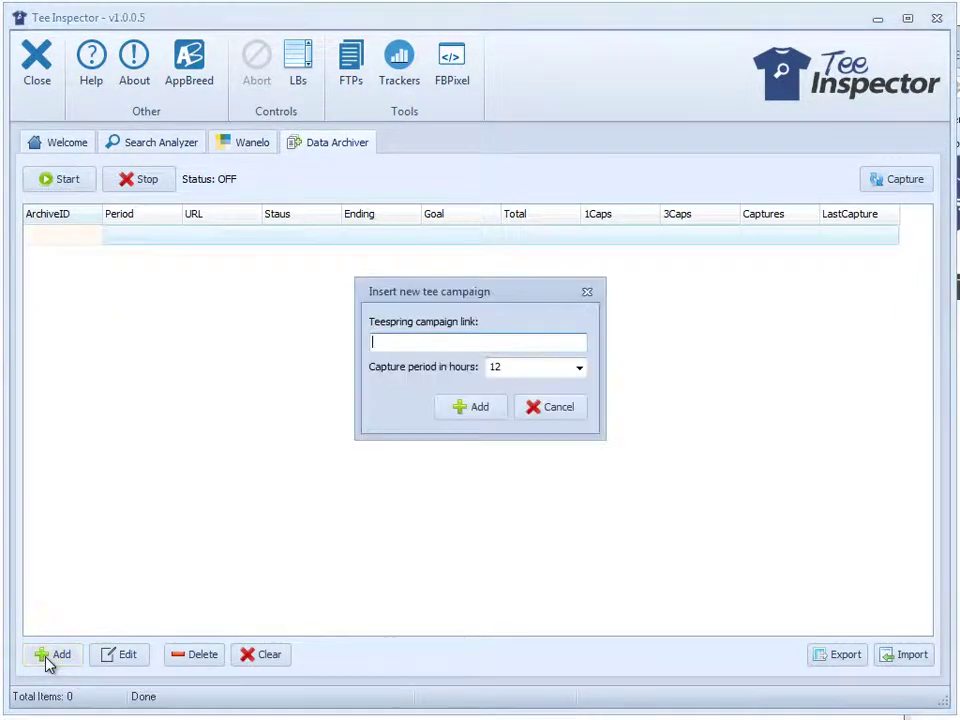
right_click(396, 349)
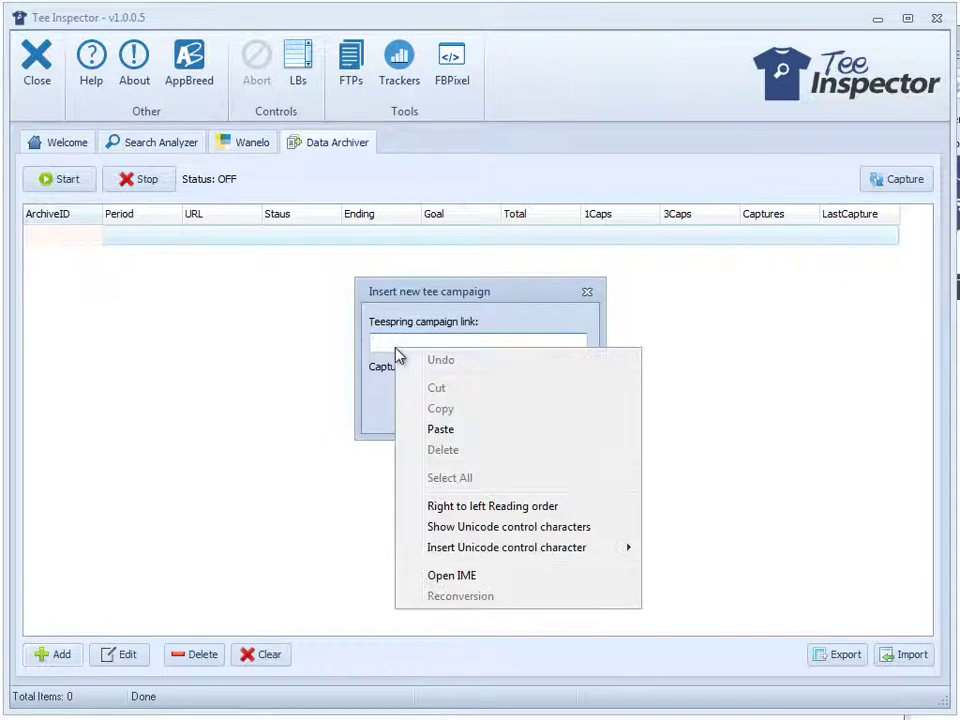
click(440, 430)
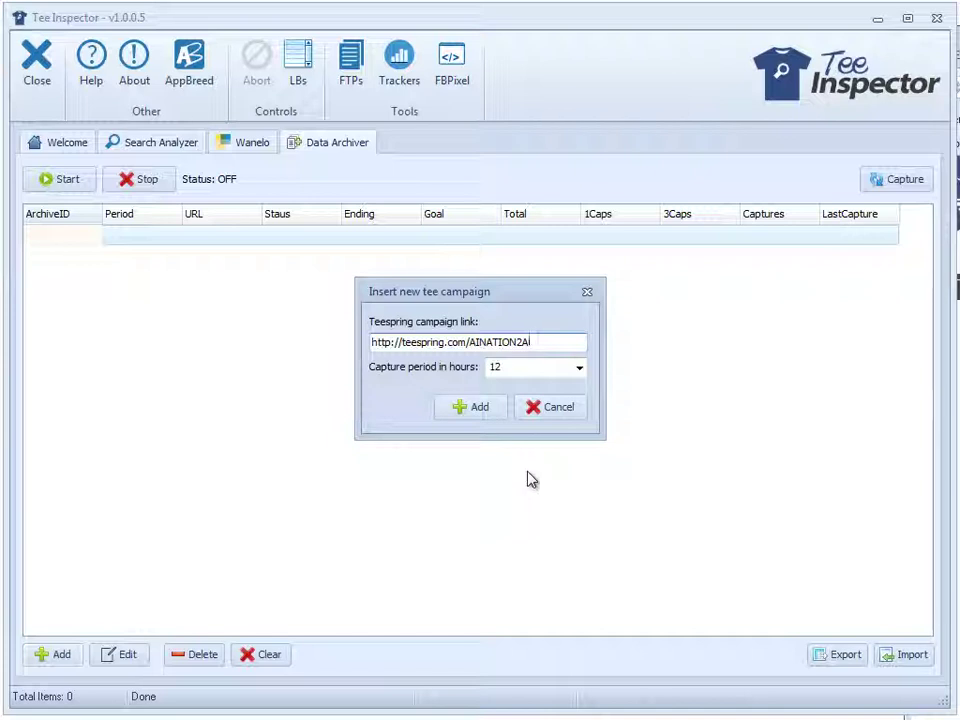
mouse_move(959, 46)
mouse_down()
mouse_move(959, 54)
mouse_move(634, 51)
mouse_move(959, 52)
mouse_up()
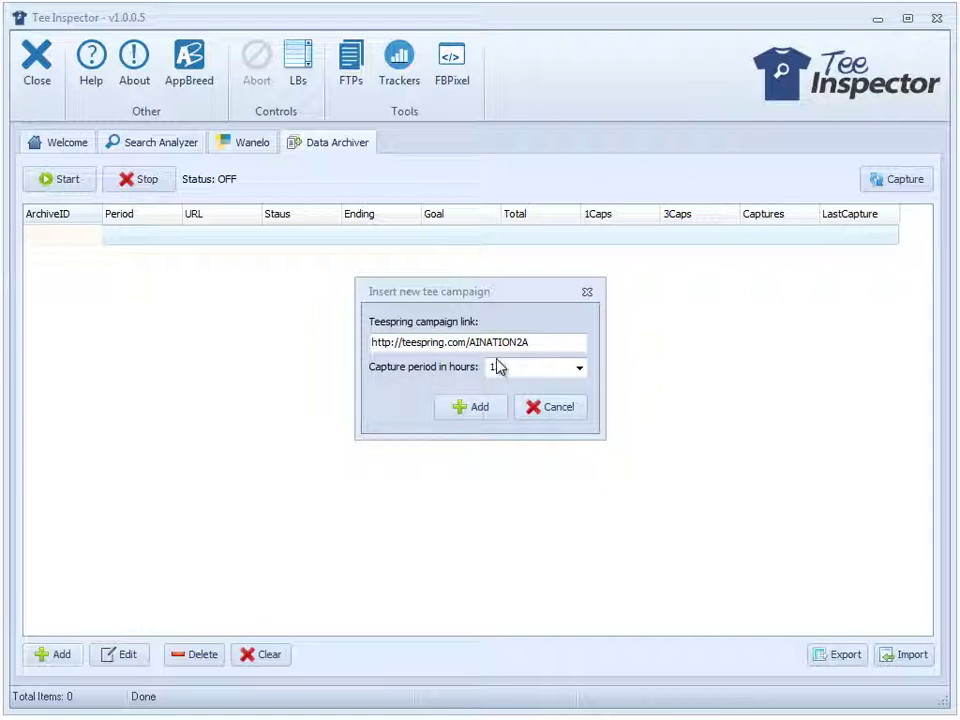
Step: Try capture periods of 1 and 2 hours for the new campaign and look back at its Teespring page
click(539, 373)
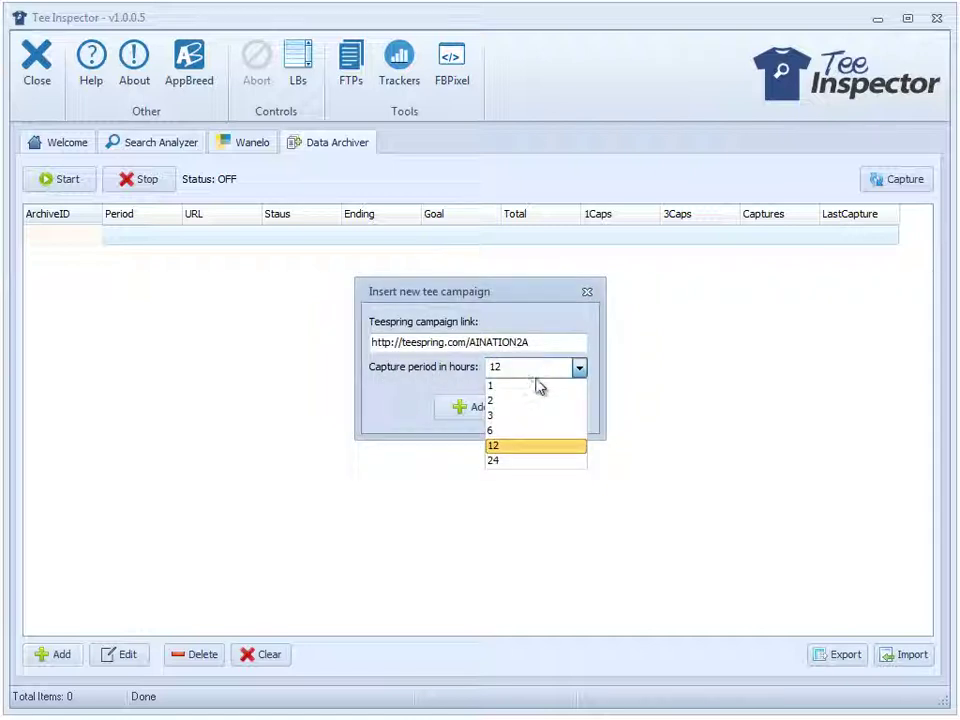
click(506, 386)
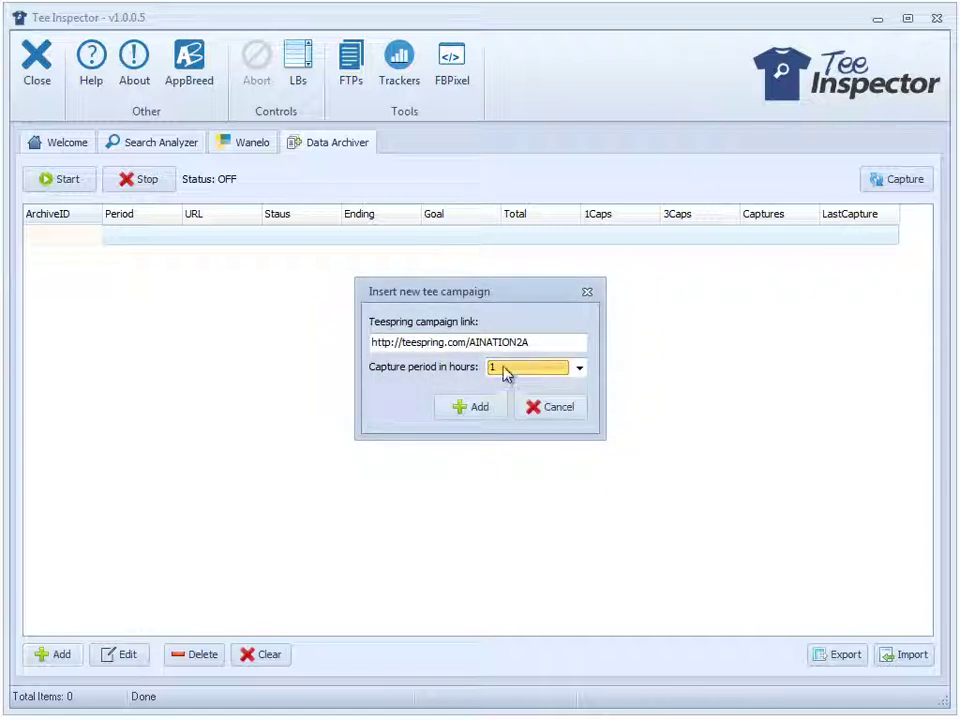
click(505, 373)
click(507, 399)
click(505, 375)
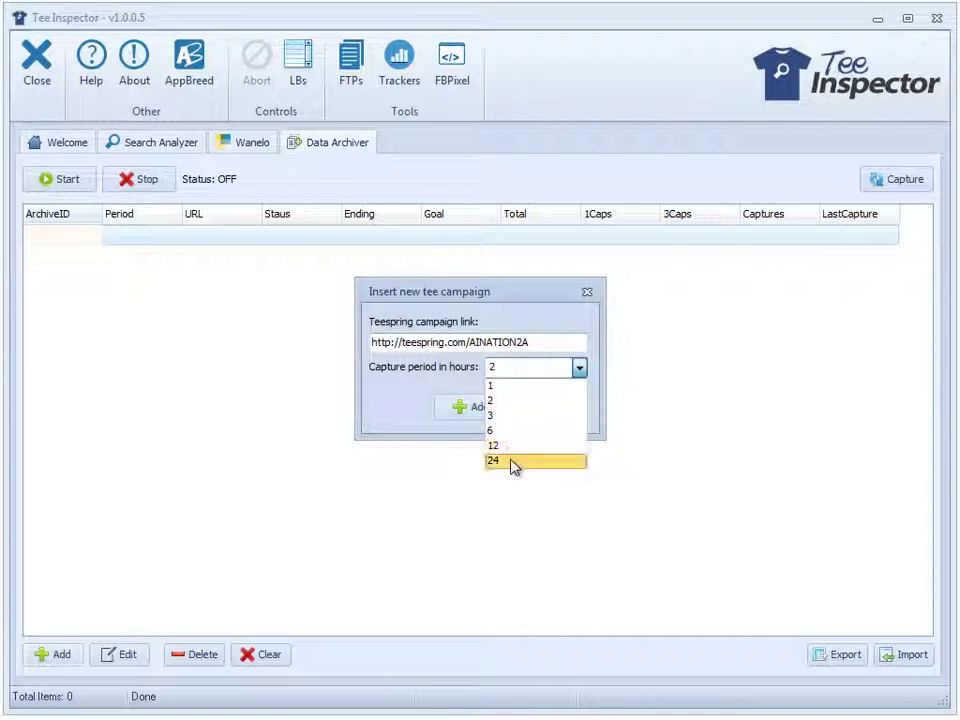
click(397, 393)
click(520, 368)
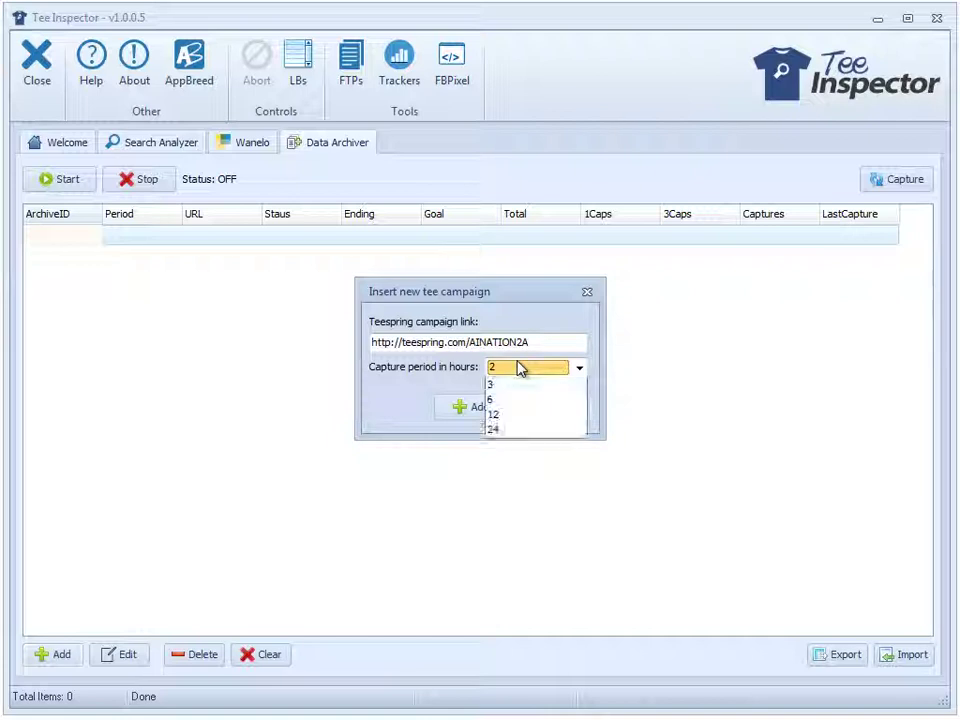
click(575, 387)
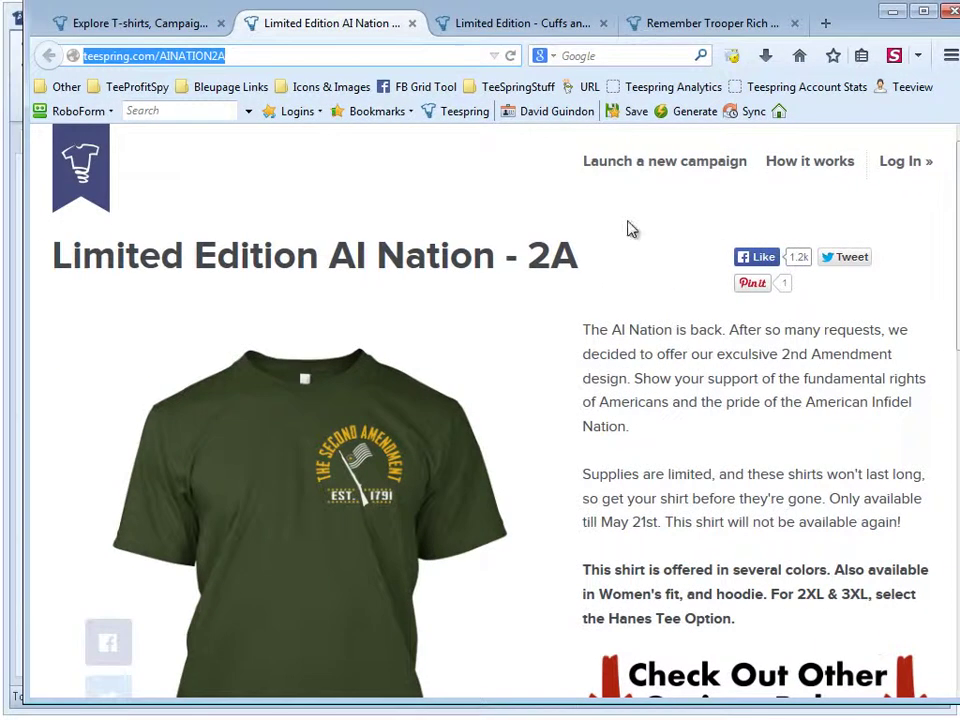
scroll(729, 456, down, 5)
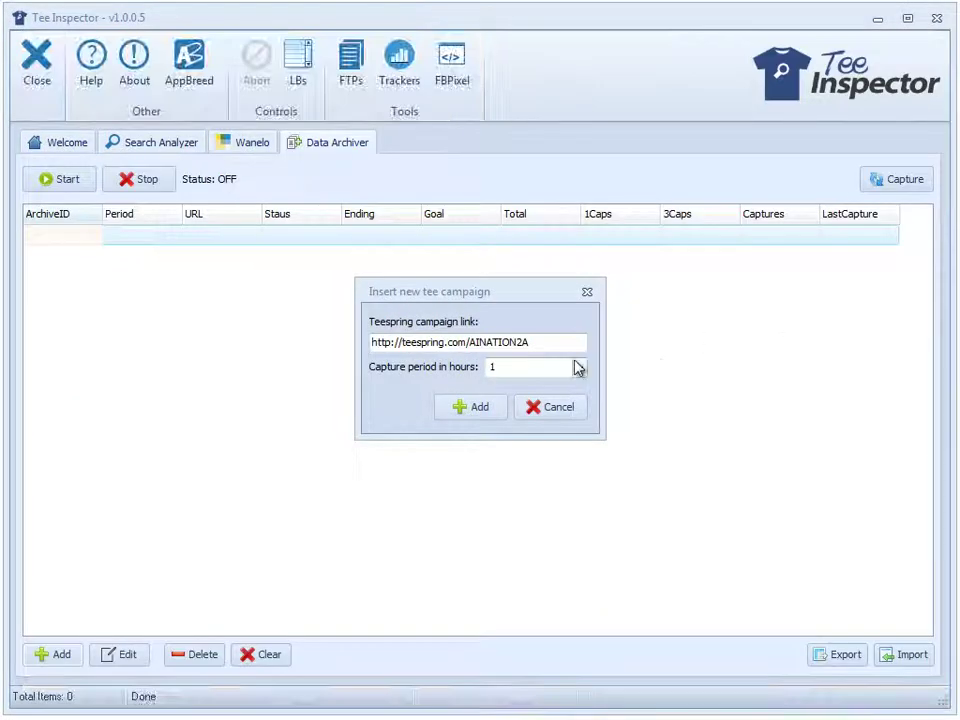
Step: Set the capture period to 3 hours and add the AINATION2A campaign to the archive list
click(578, 368)
click(559, 416)
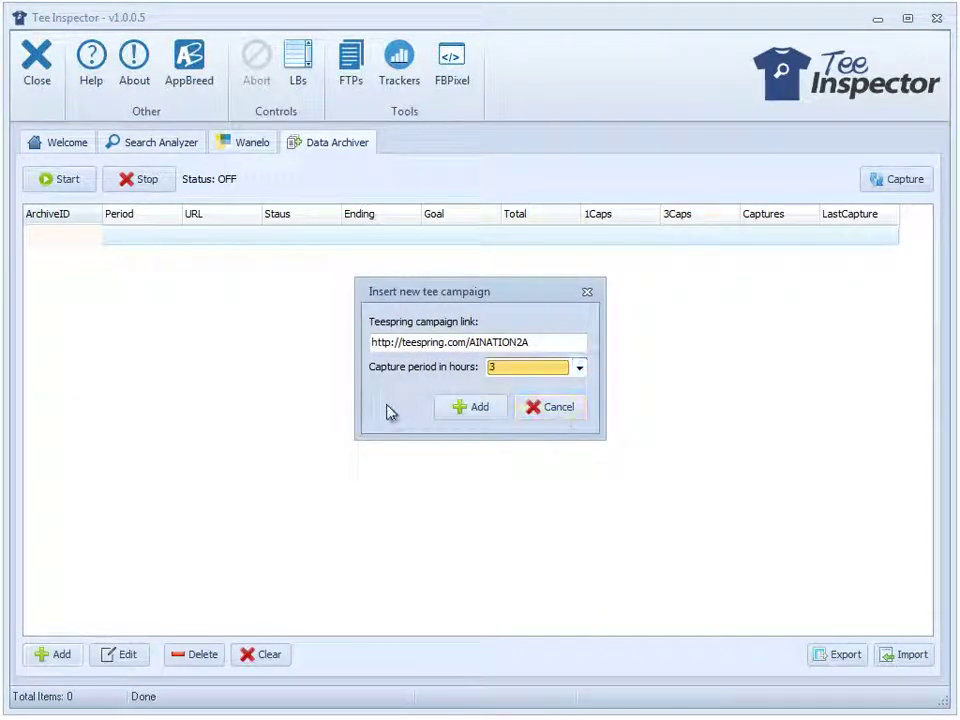
click(480, 408)
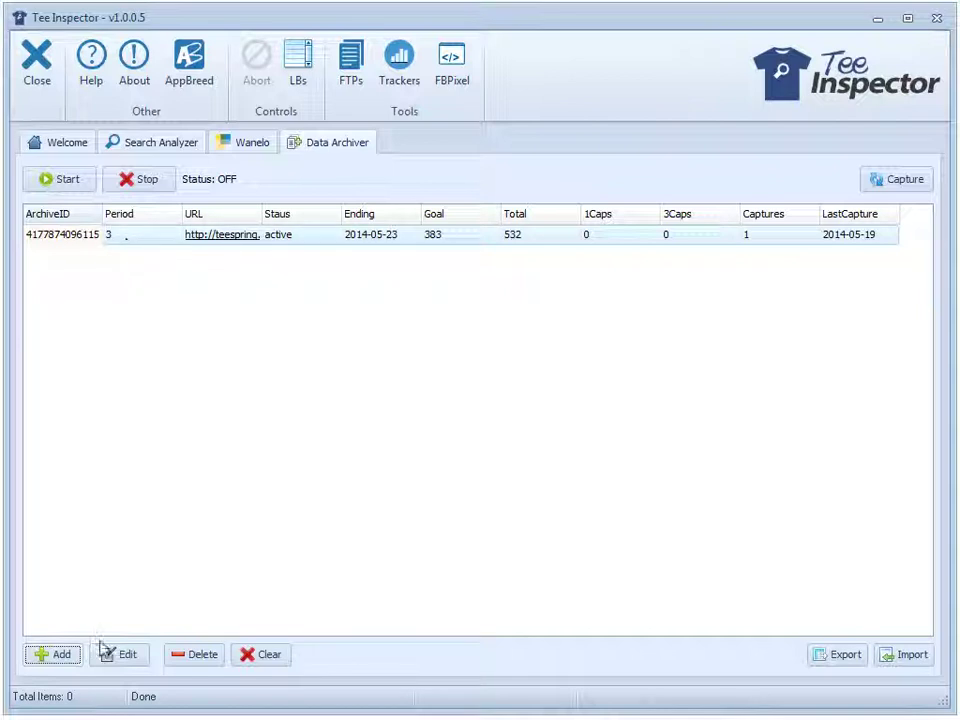
click(62, 654)
click(525, 367)
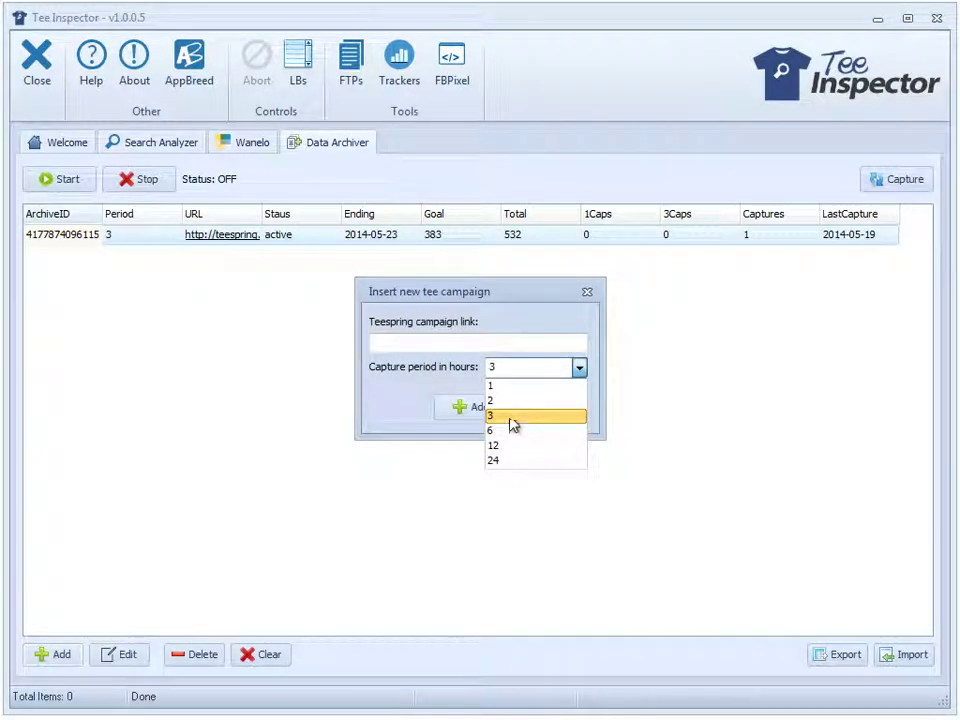
click(512, 427)
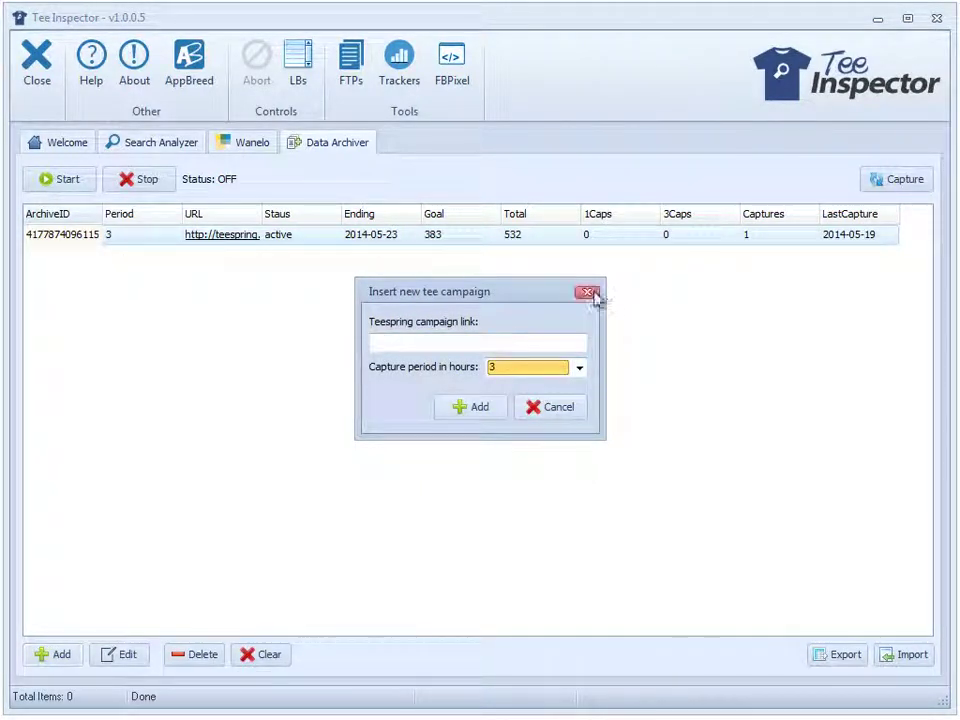
click(588, 291)
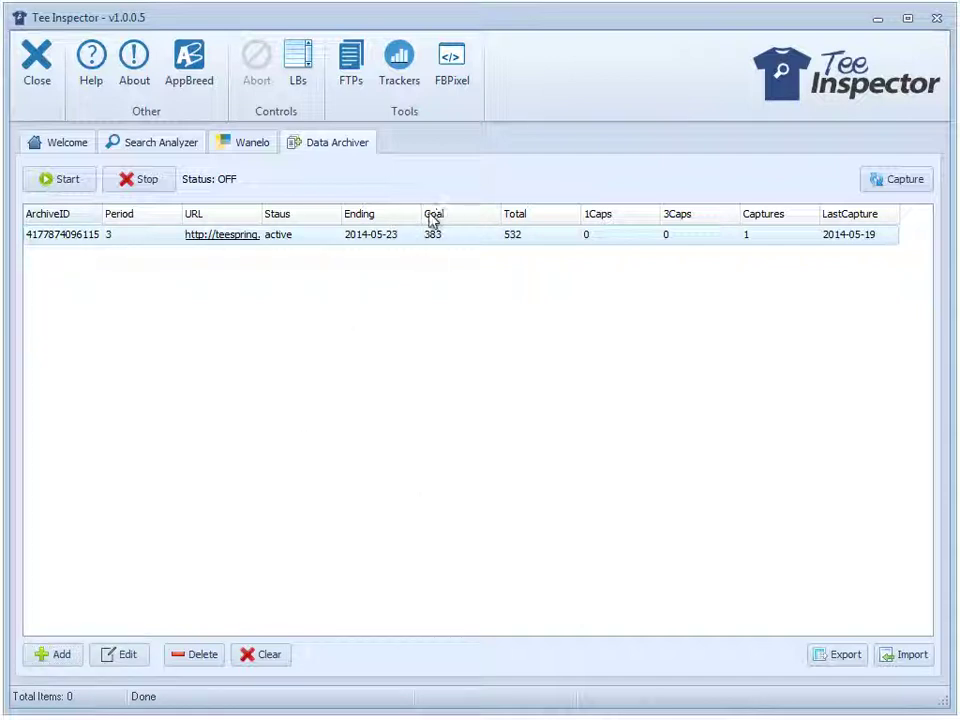
Step: Widen the Ending column to fit its full date and time, and start the automatic capturing
drag(420, 213, 455, 214)
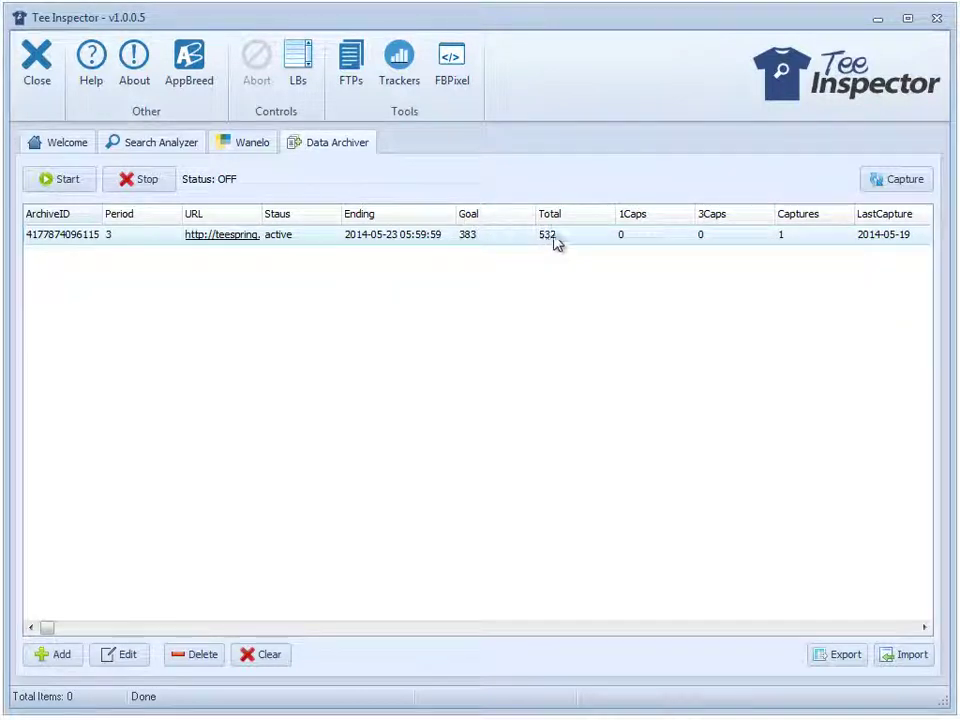
drag(946, 317, 959, 318)
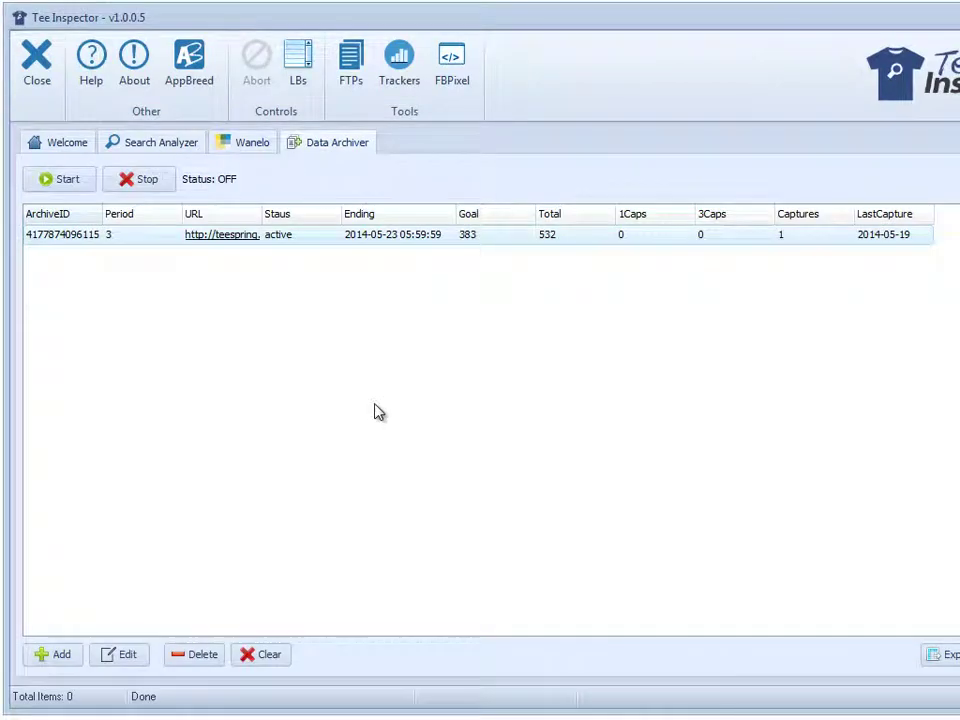
click(60, 182)
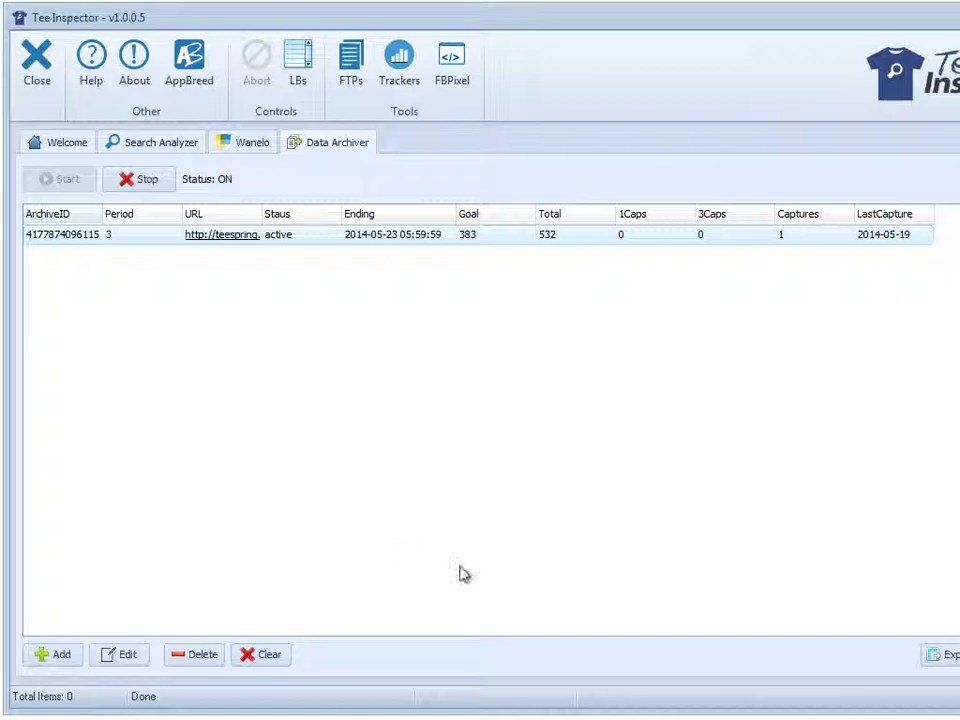
Step: Widen the LastCapture column to fit its full date and time, and run a manual capture
drag(959, 523, 952, 523)
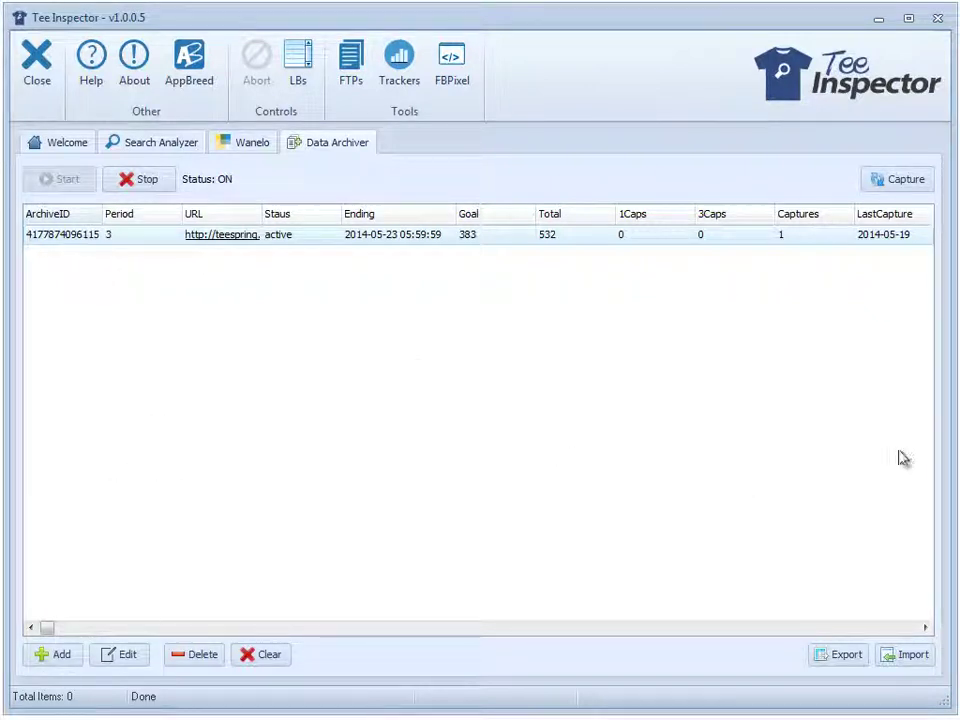
drag(949, 431, 959, 431)
drag(935, 215, 959, 217)
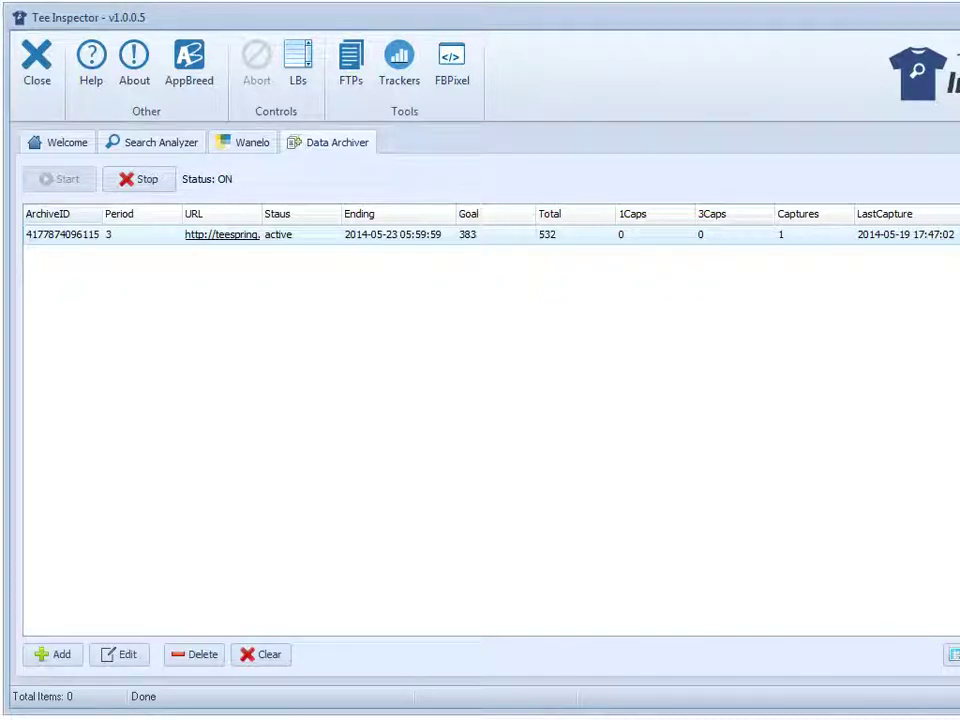
drag(959, 327, 950, 327)
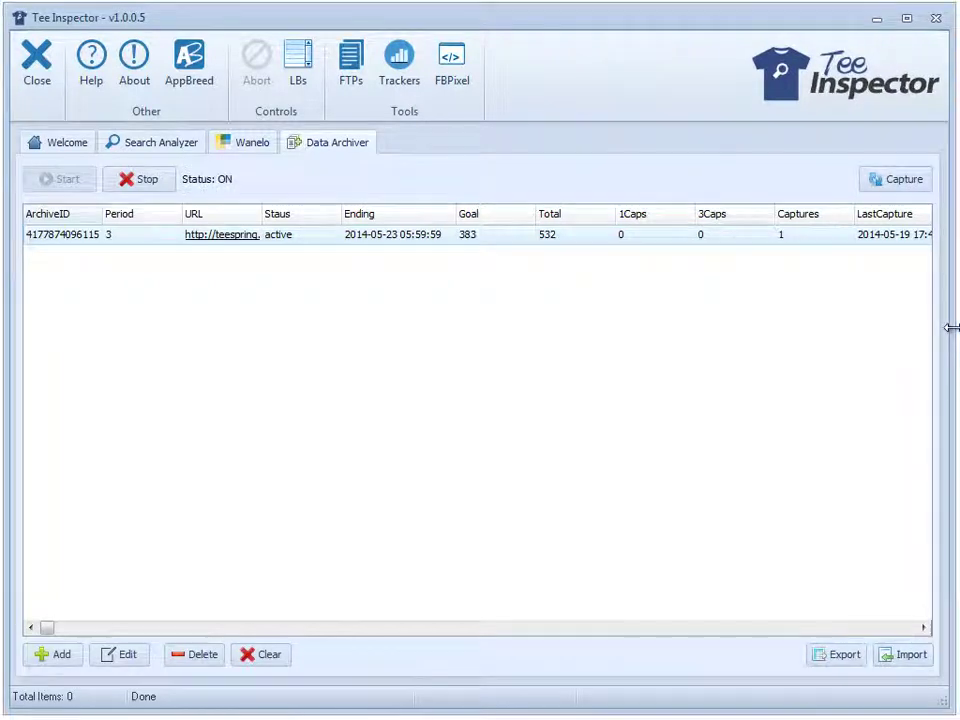
click(897, 180)
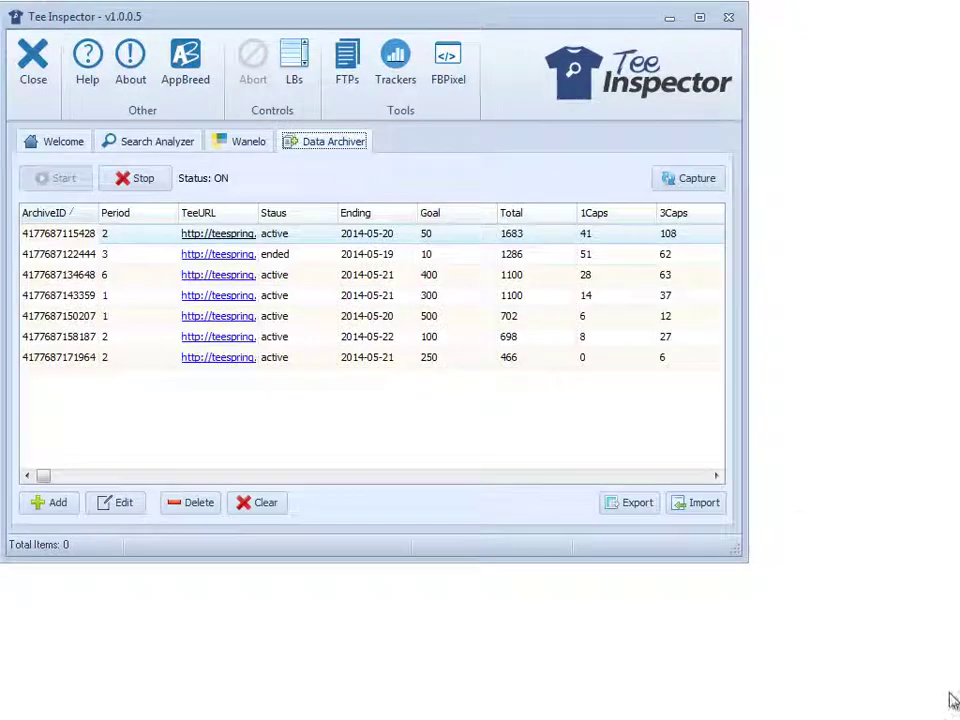
Step: Enlarge the window with the populated archive until all columns fit, and examine the capture counts of the fourth and first campaigns
drag(746, 556, 941, 709)
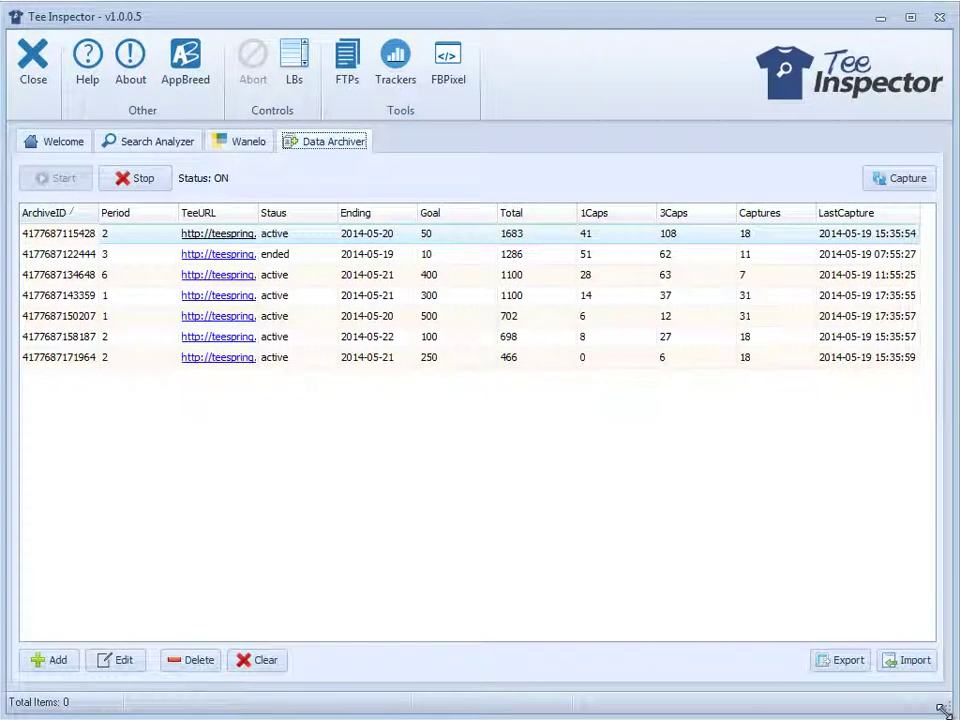
click(762, 298)
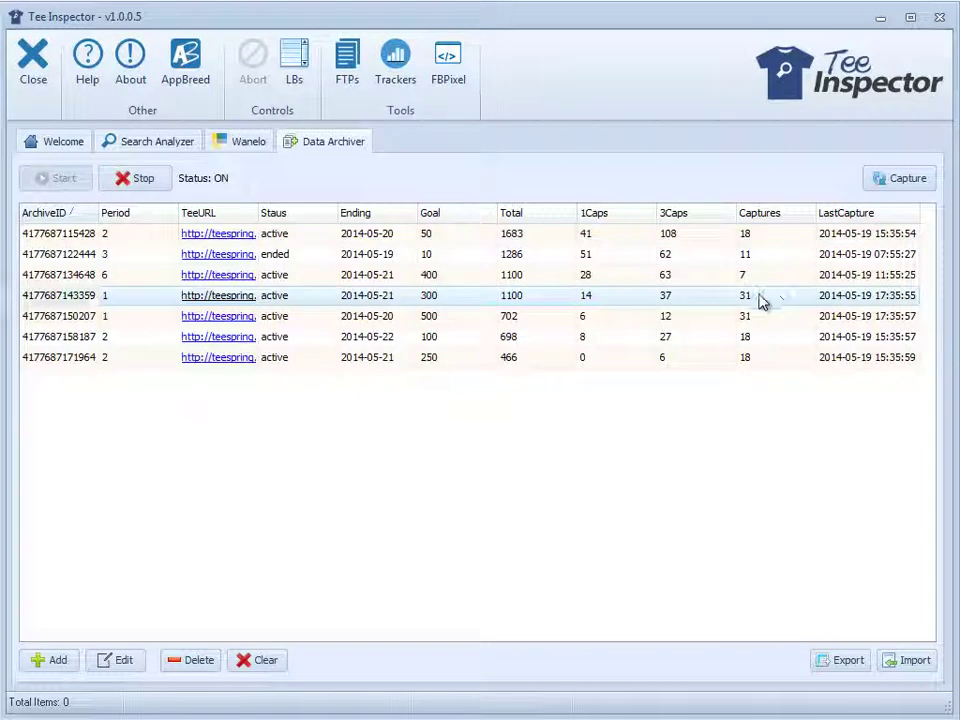
click(765, 234)
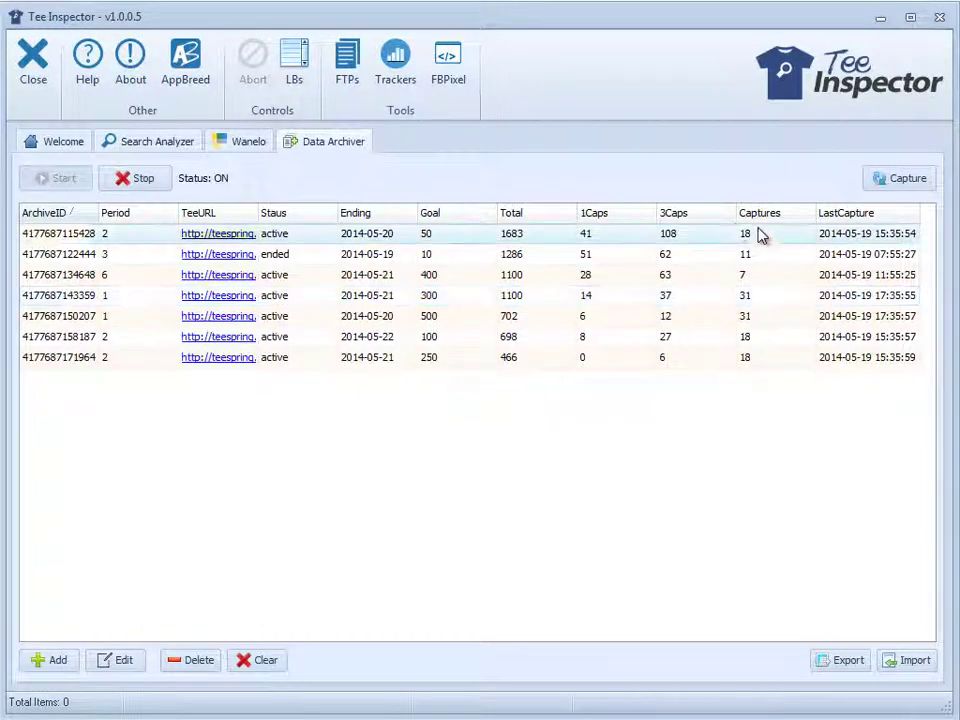
click(126, 280)
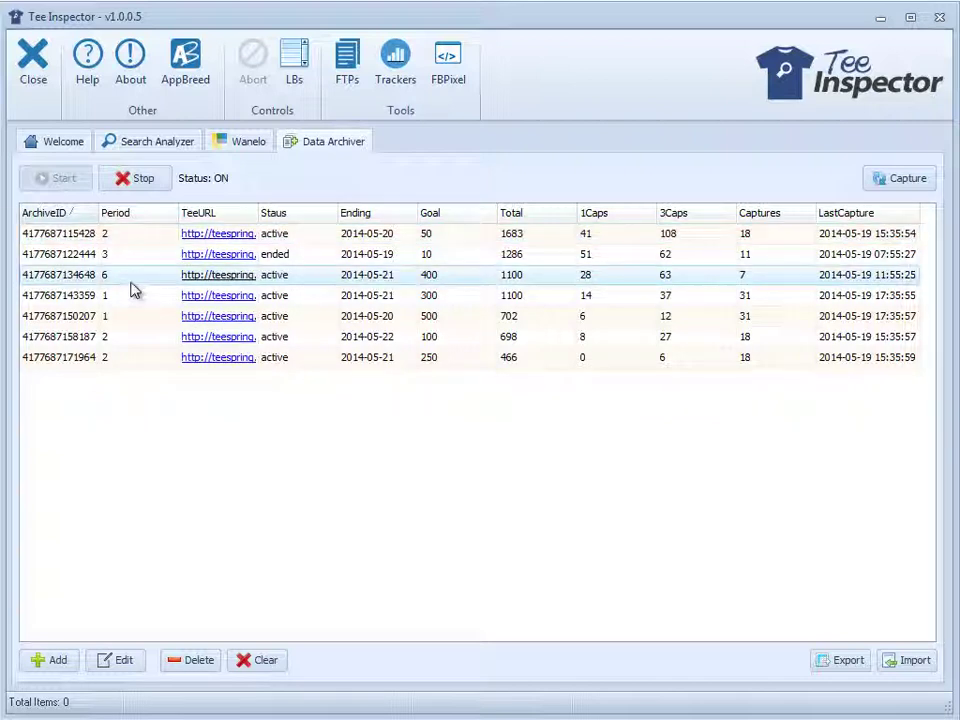
click(122, 660)
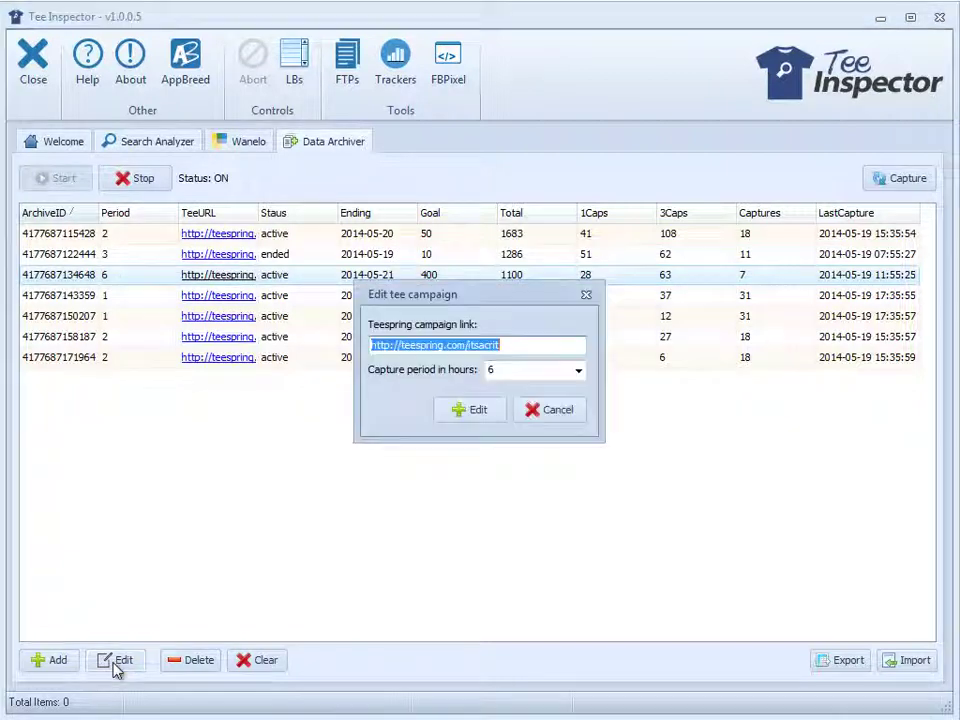
click(524, 372)
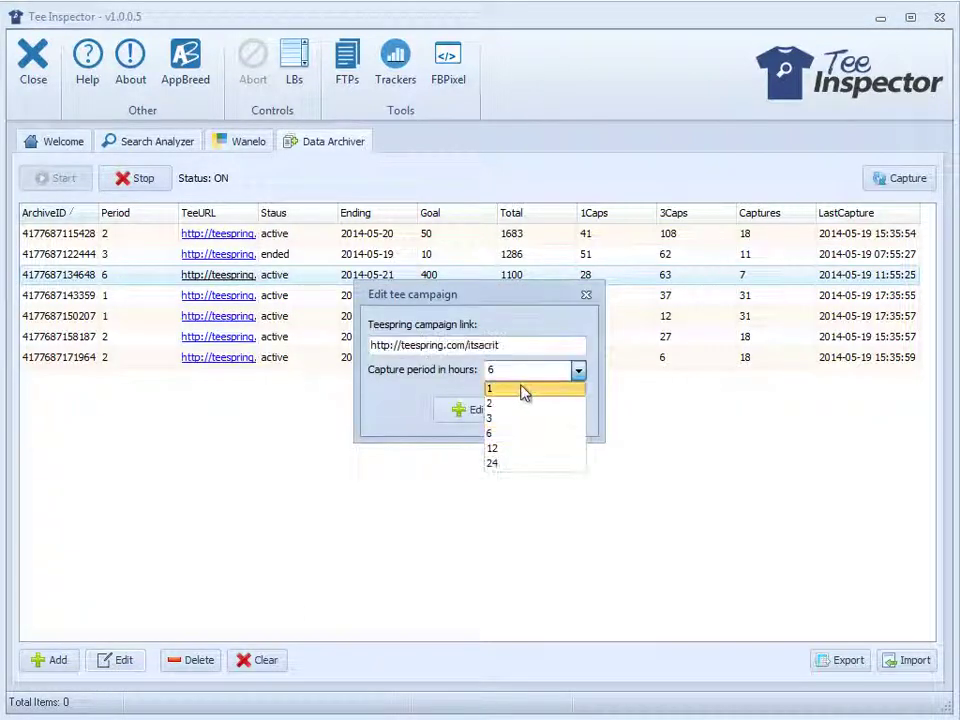
click(514, 390)
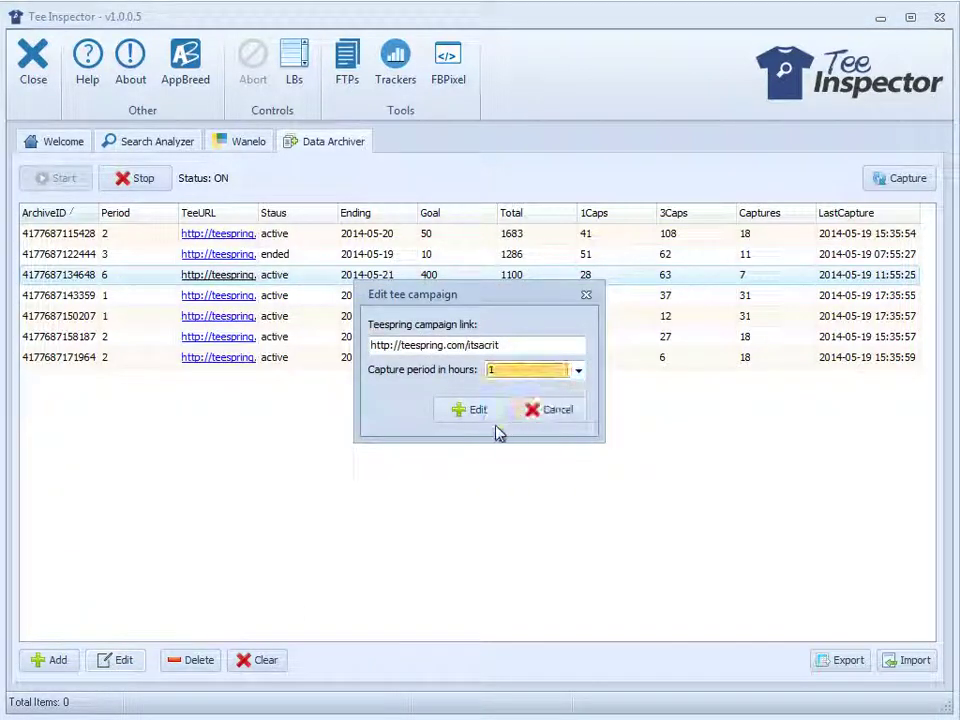
click(557, 411)
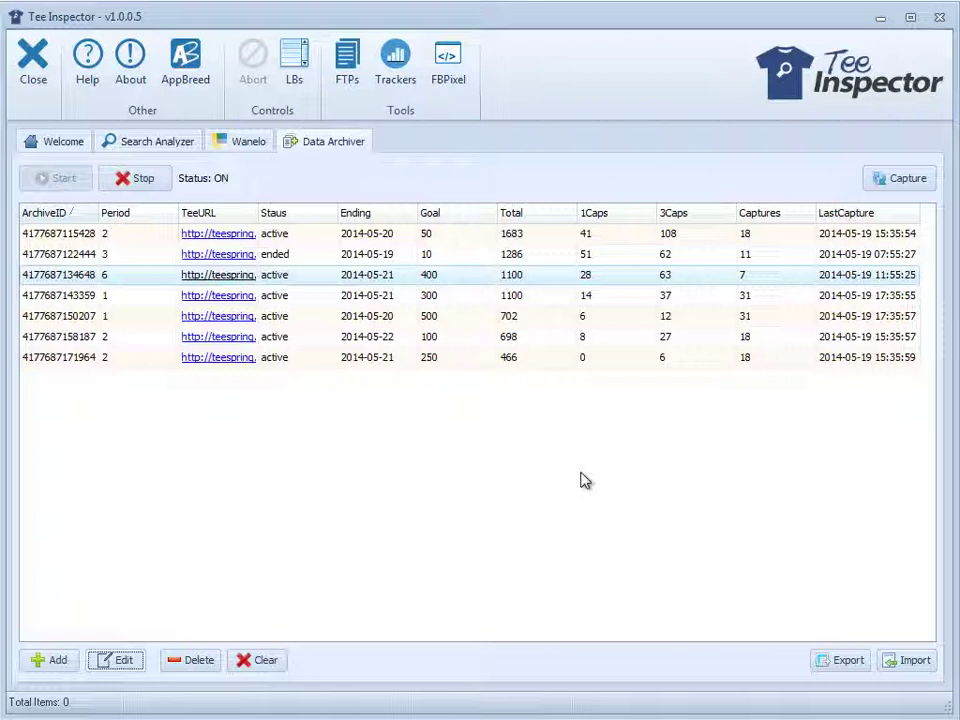
Step: Open the statistics of the fourth campaign in the archive and examine its details and sales chart over time
click(683, 300)
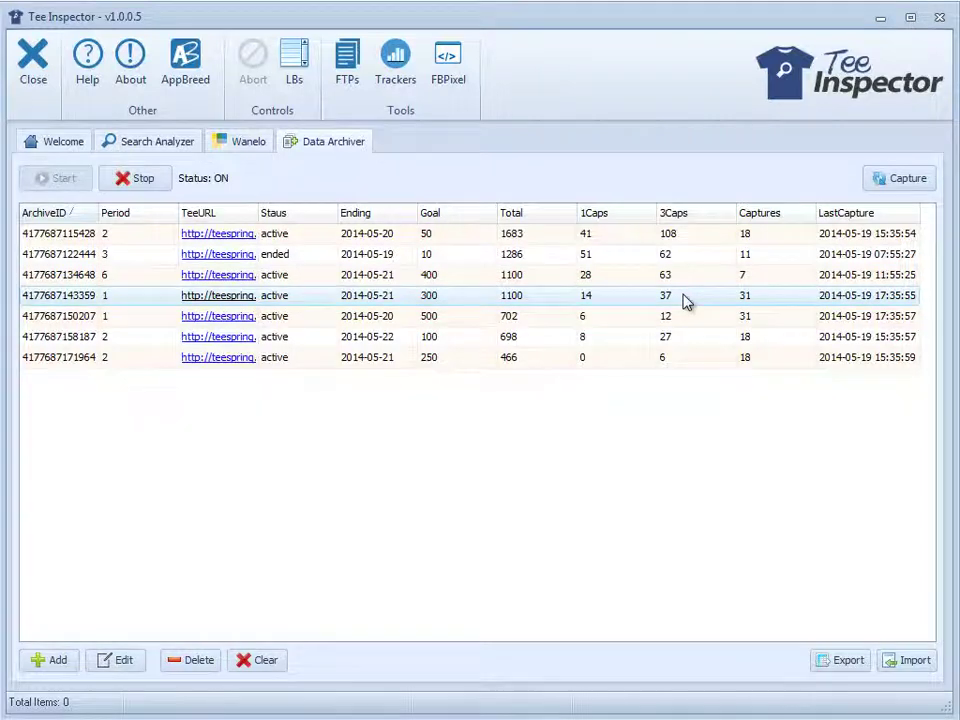
double_click(685, 300)
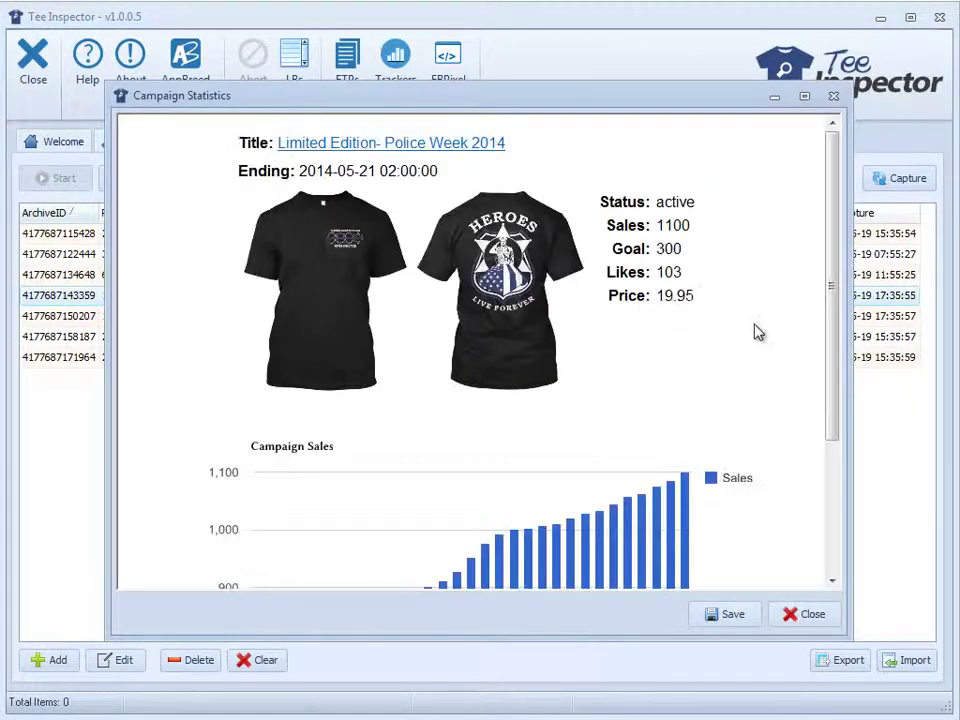
drag(840, 296, 797, 549)
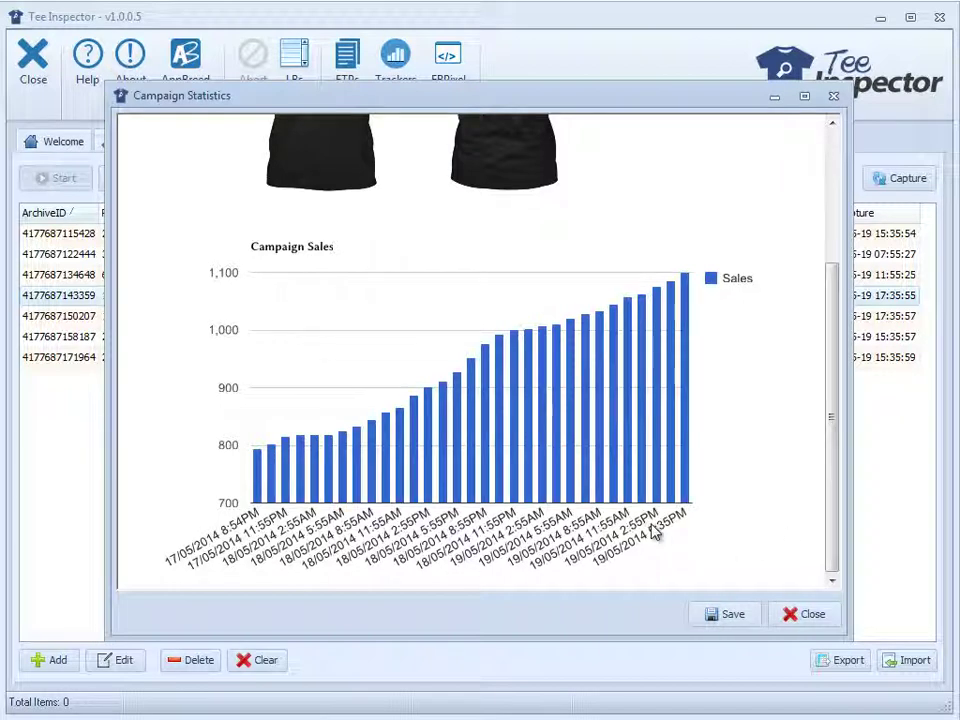
drag(640, 104, 620, 91)
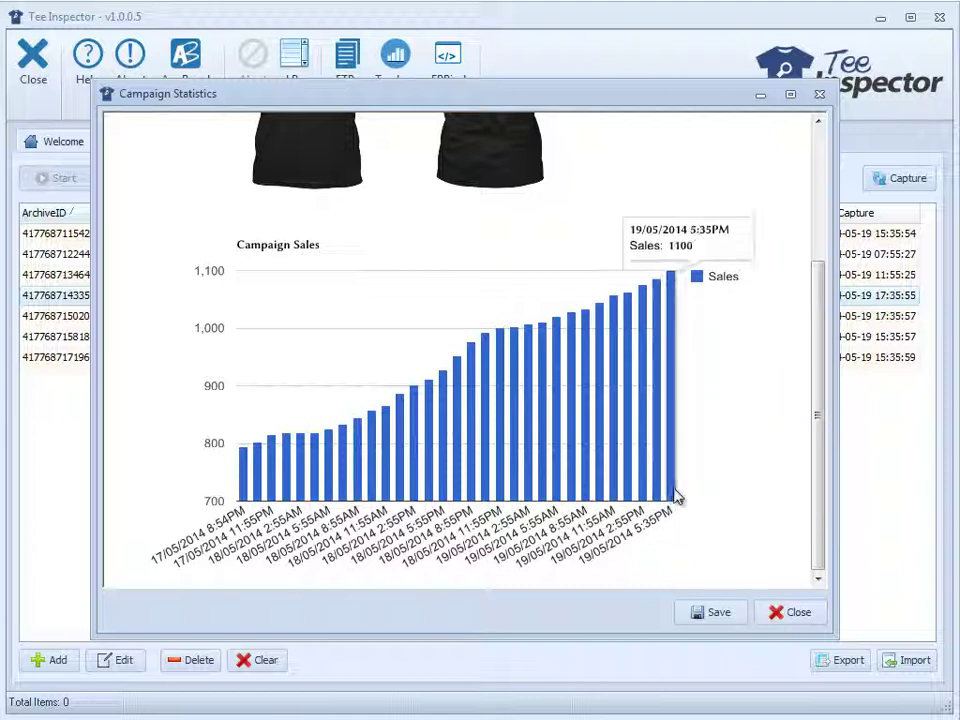
mouse_move(607, 492)
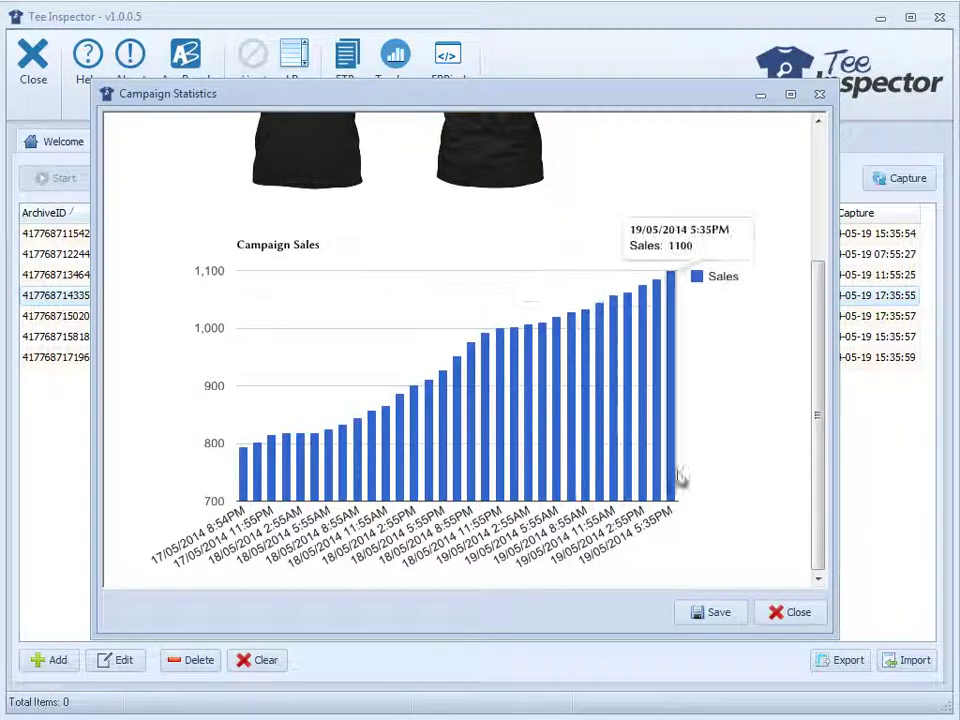
drag(825, 527, 783, 594)
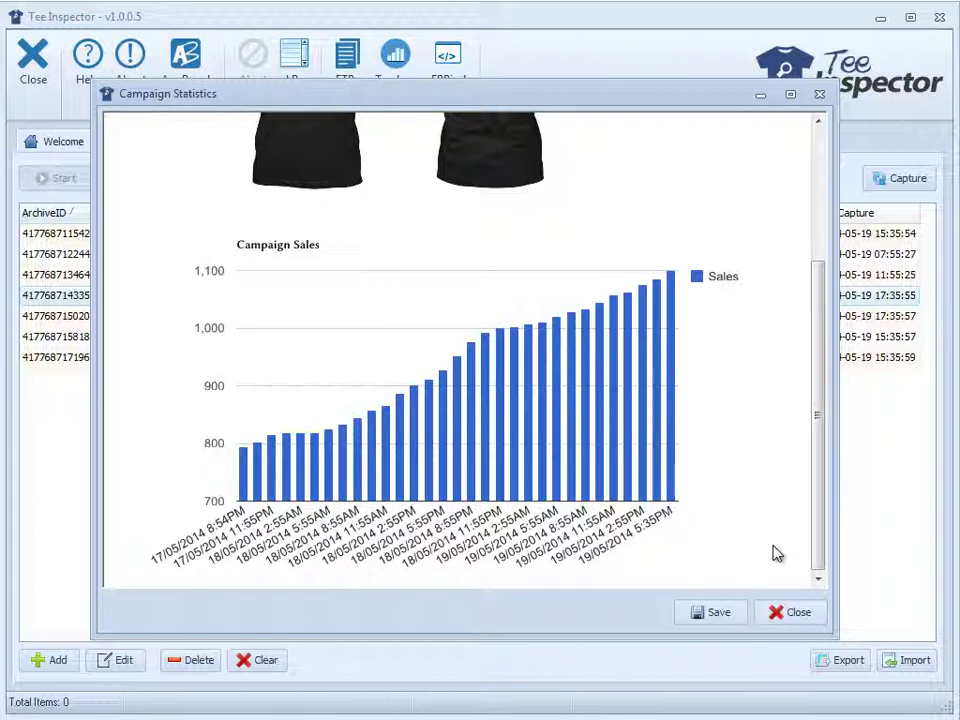
mouse_move(545, 407)
drag(816, 551, 825, 387)
drag(823, 386, 816, 354)
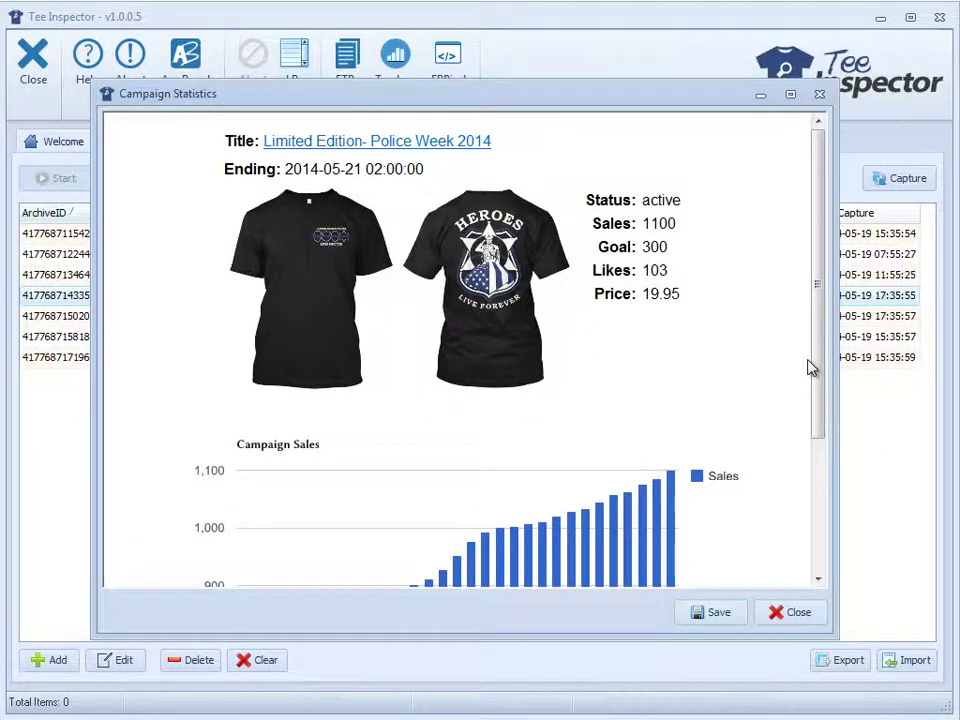
Step: Save the campaign statistics as campaign-stats-417768714335995.html in the saved stuff folder and close the statistics window
drag(823, 379, 744, 574)
click(713, 616)
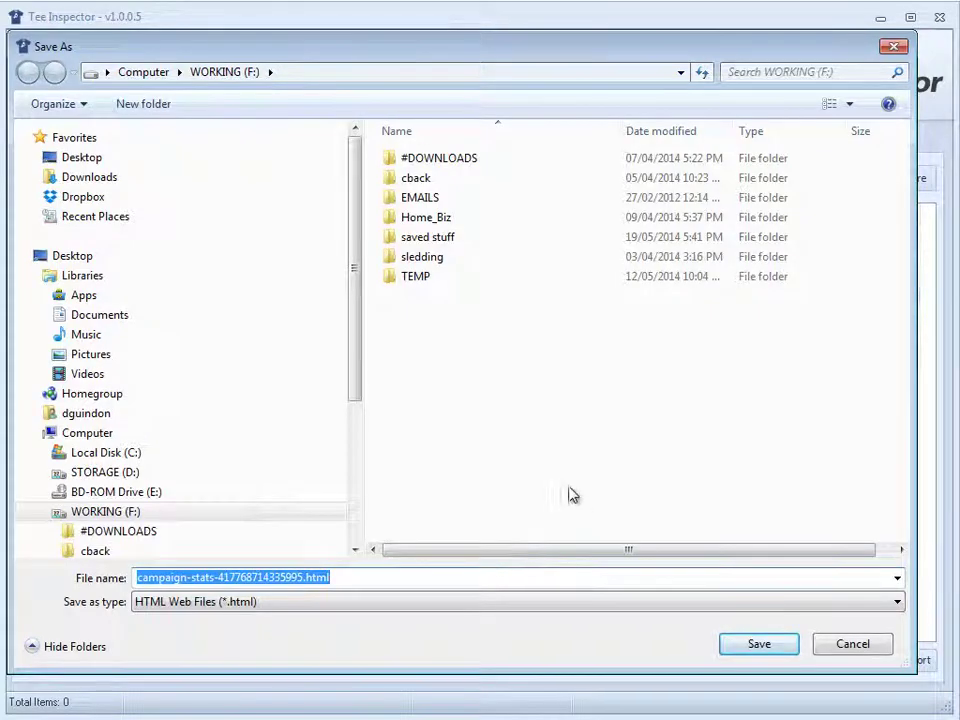
double_click(431, 239)
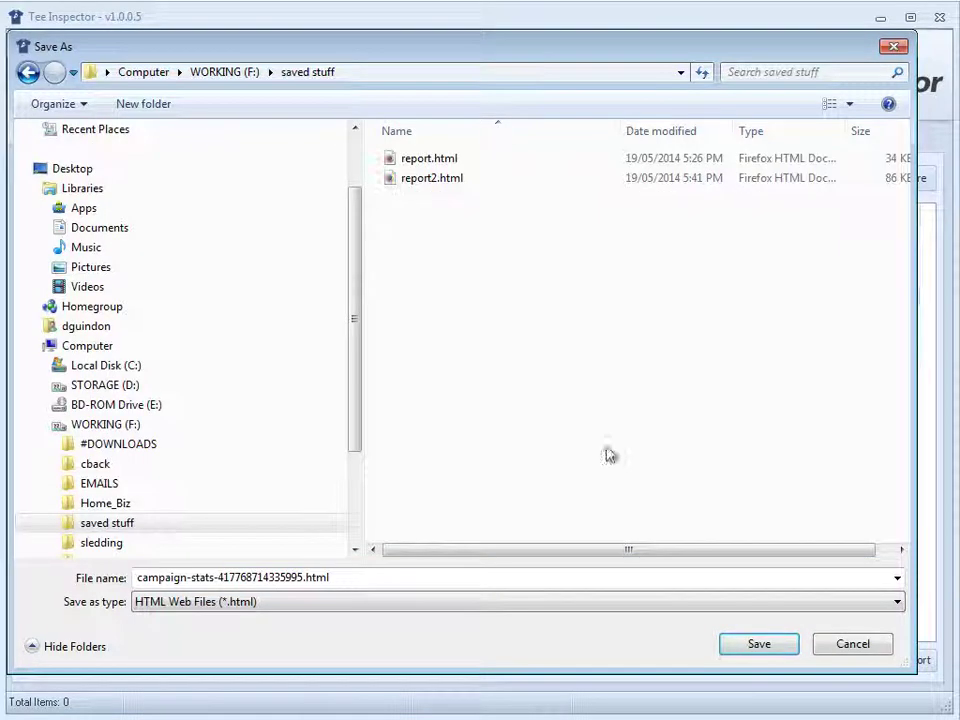
click(758, 645)
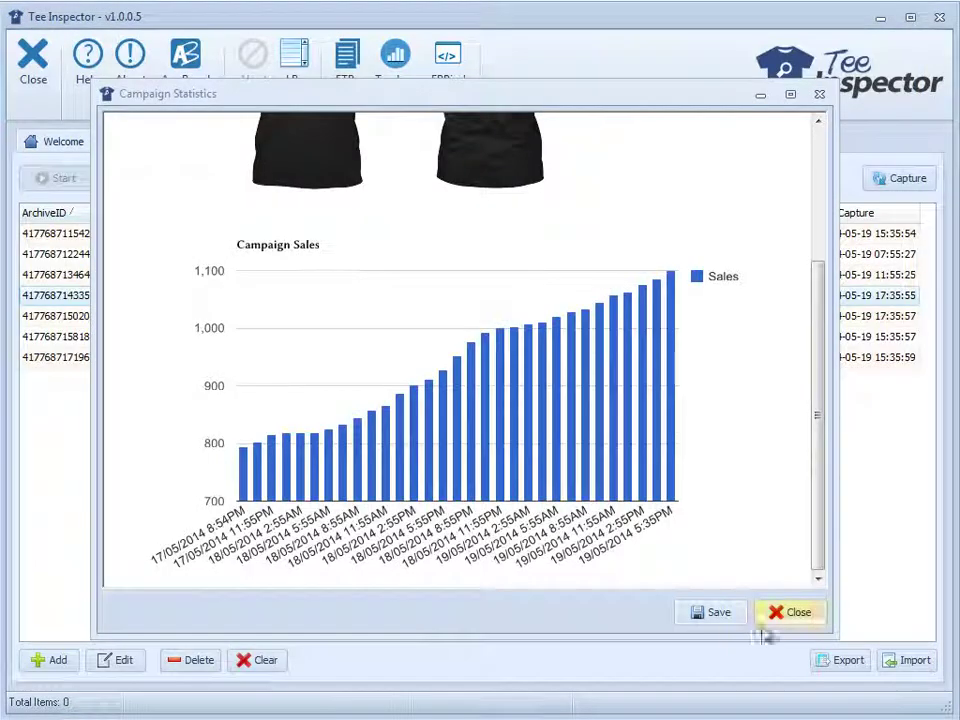
click(719, 614)
click(872, 655)
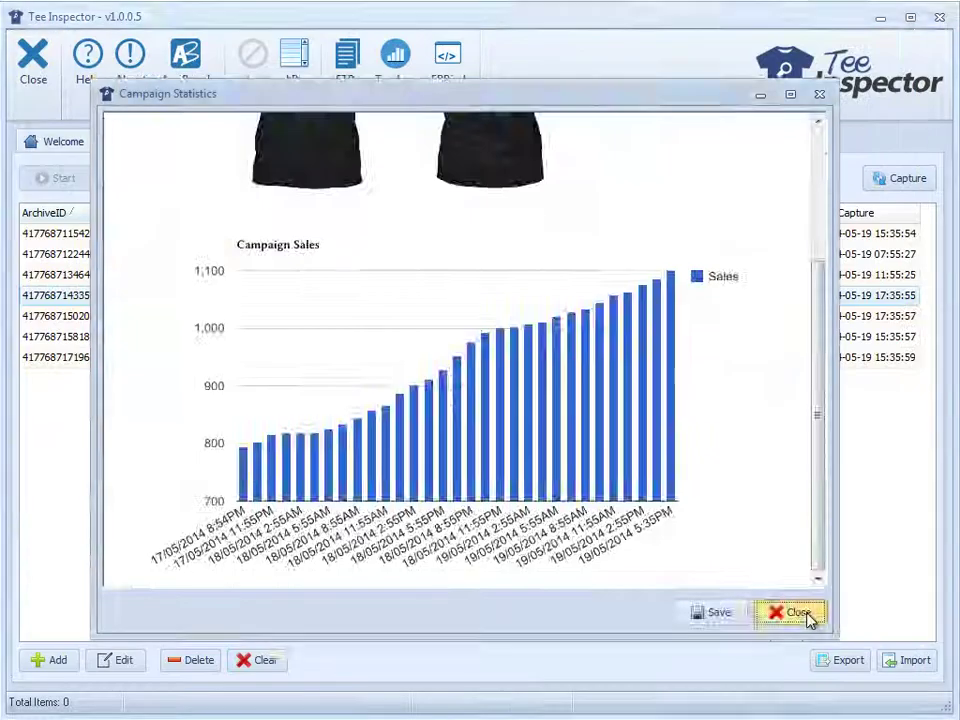
click(796, 612)
click(54, 660)
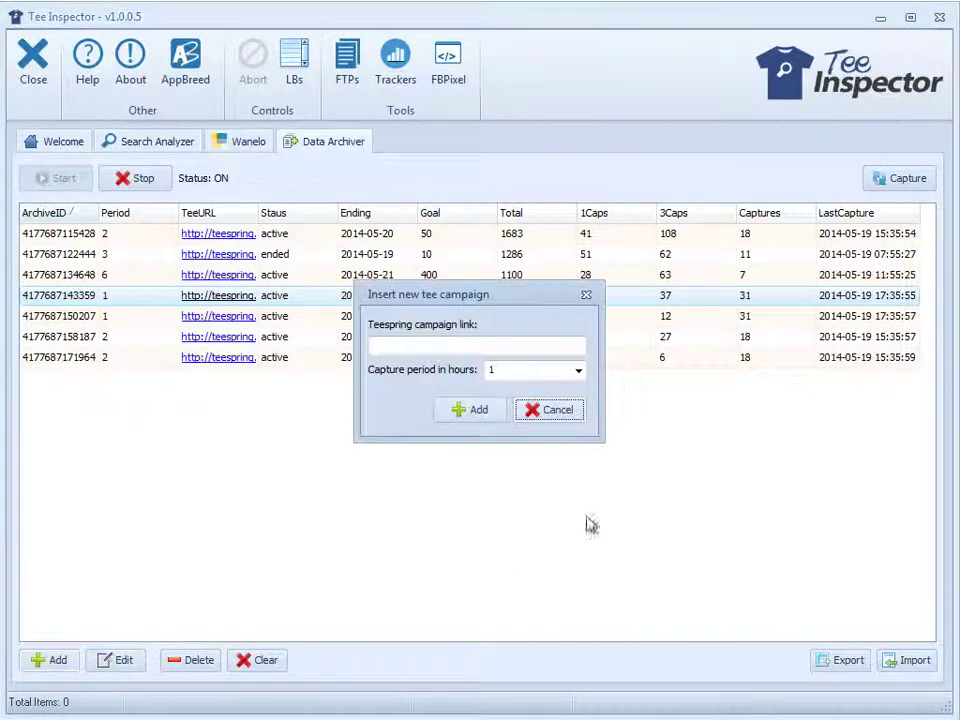
click(567, 420)
click(842, 662)
click(851, 643)
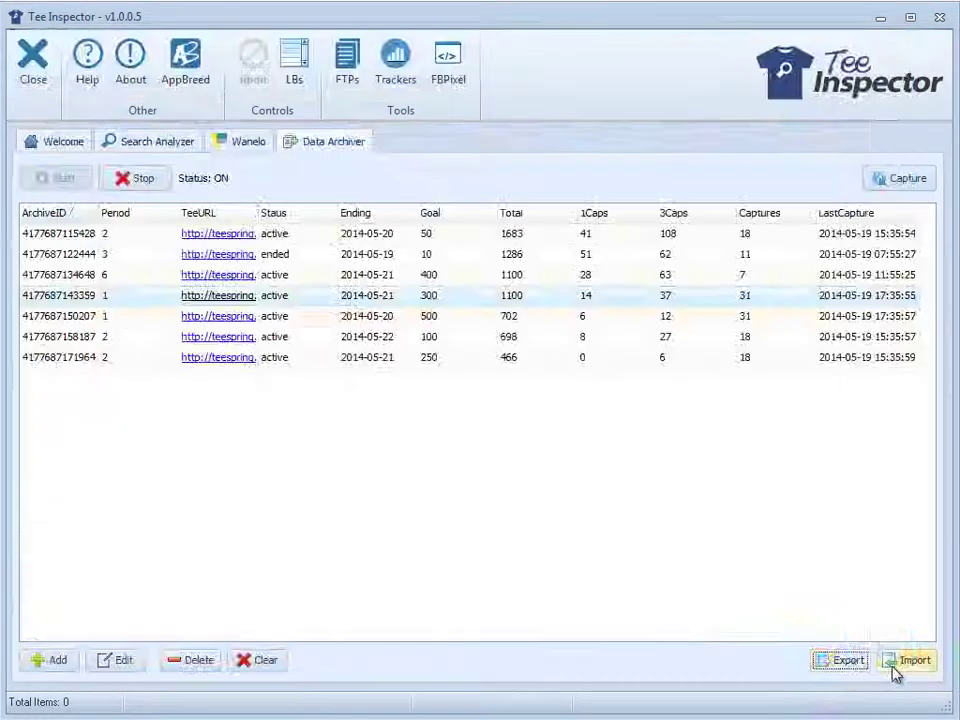
click(889, 665)
click(853, 647)
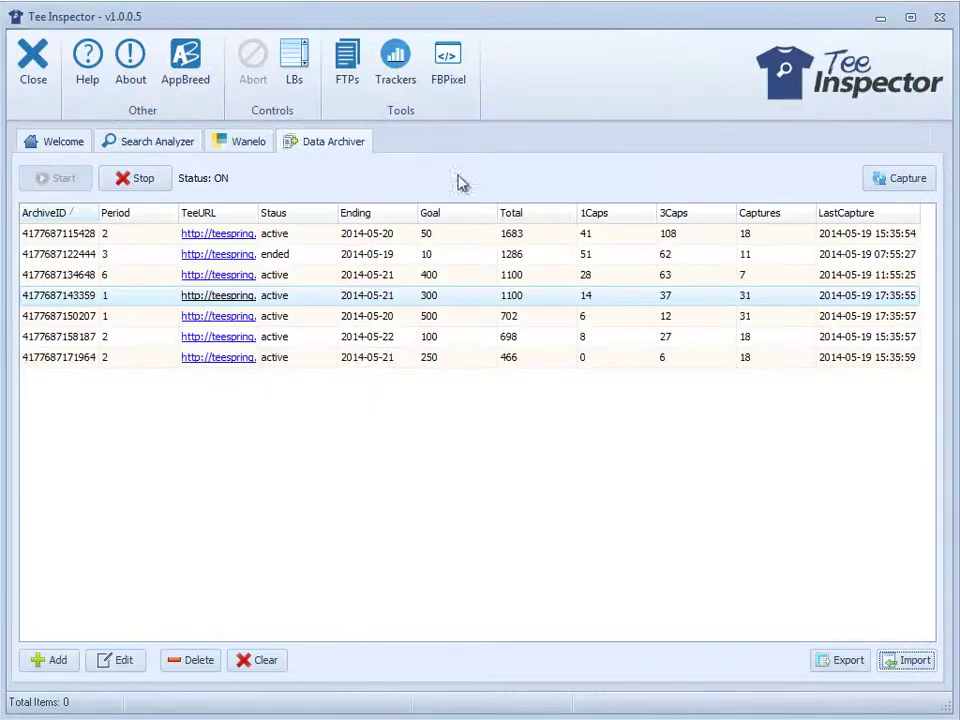
click(222, 145)
click(118, 657)
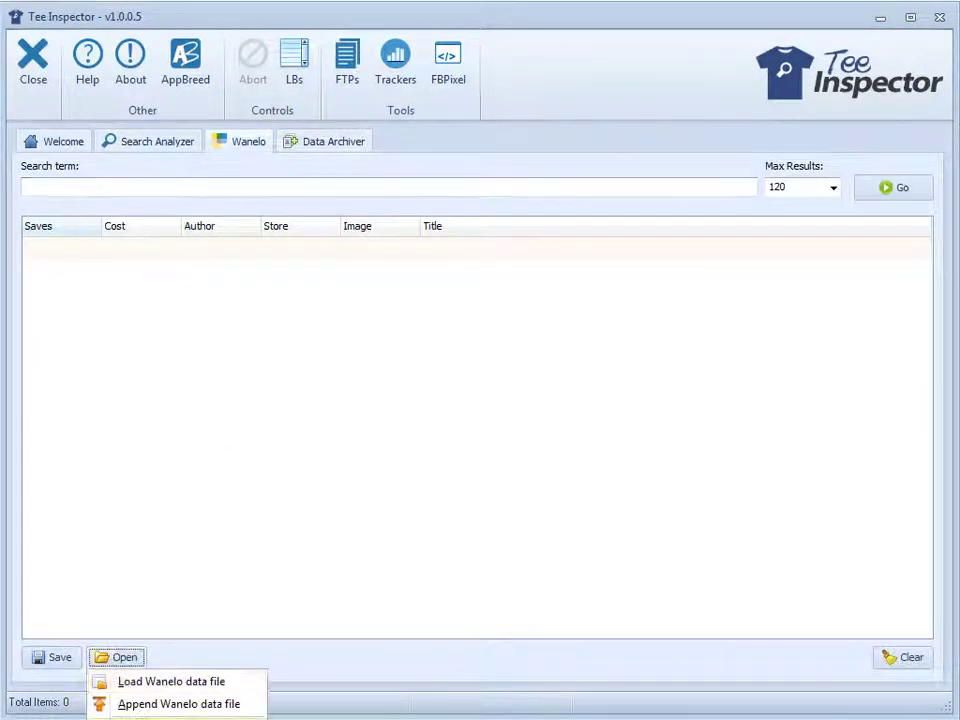
click(573, 615)
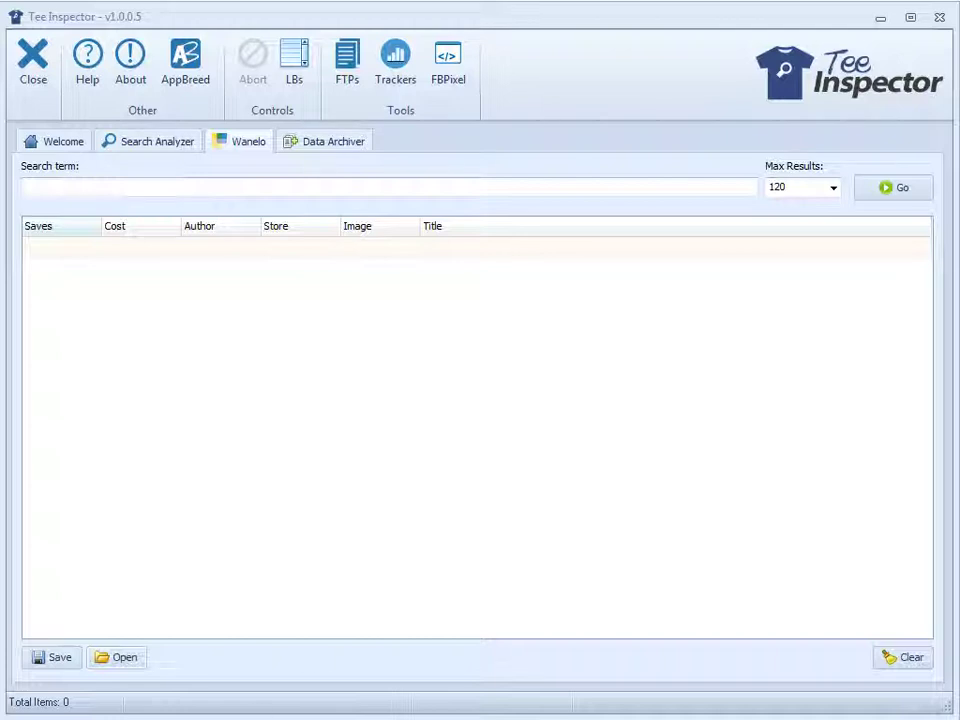
Step: Examine the saved campaign-stats-417768714335995.html from the saved stuff folder in the browser, and return to Tee Inspector
key(alt+Tab)
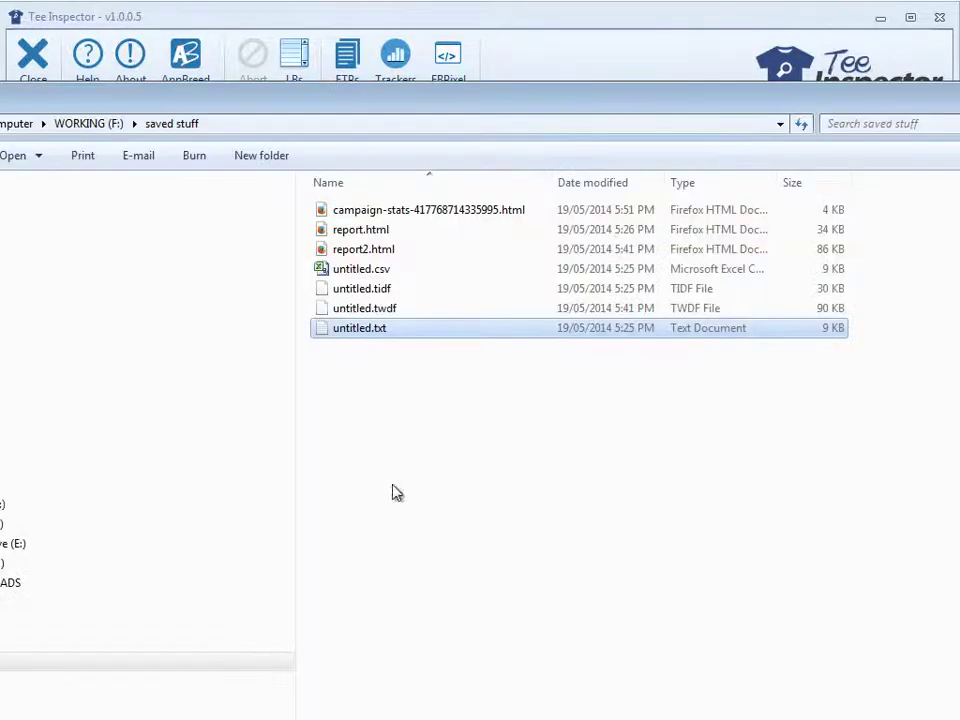
double_click(415, 210)
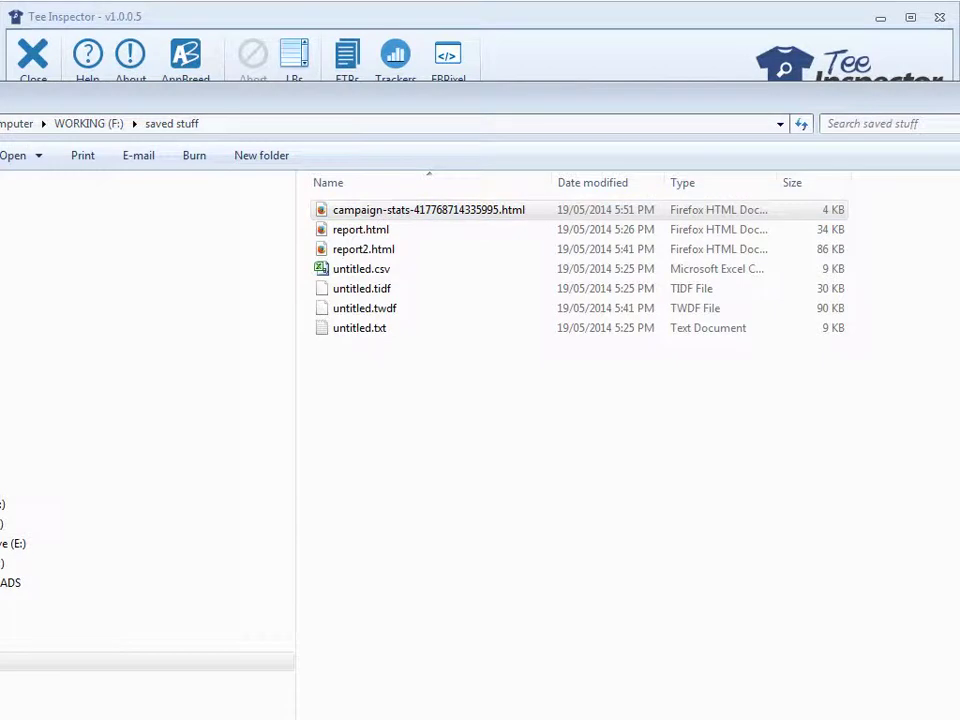
scroll(810, 480, down, 2)
scroll(889, 182, up, 2)
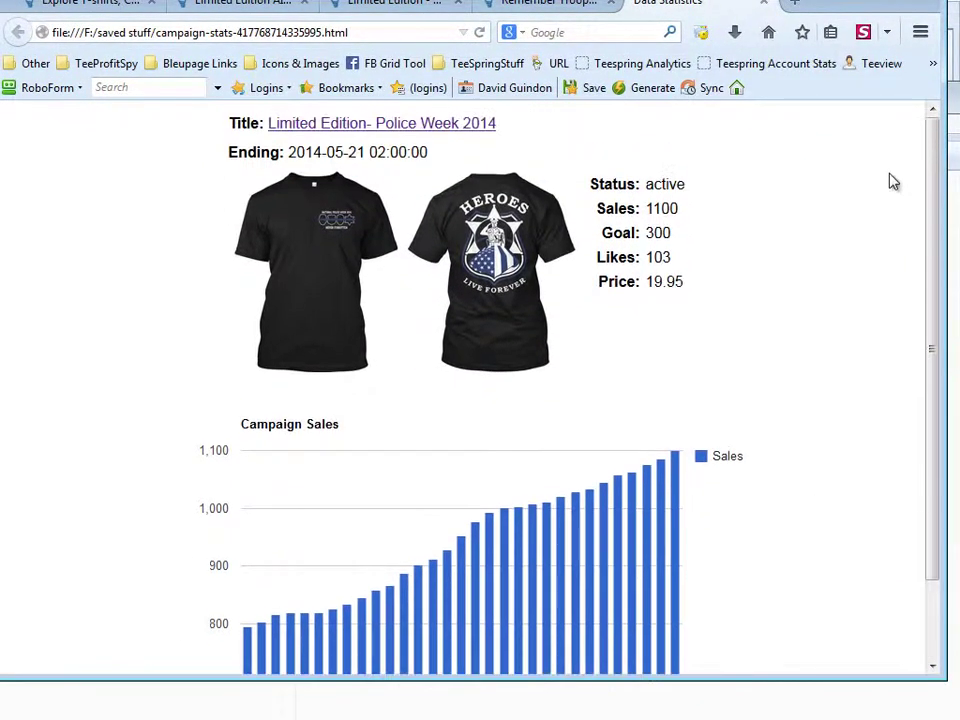
click(768, 5)
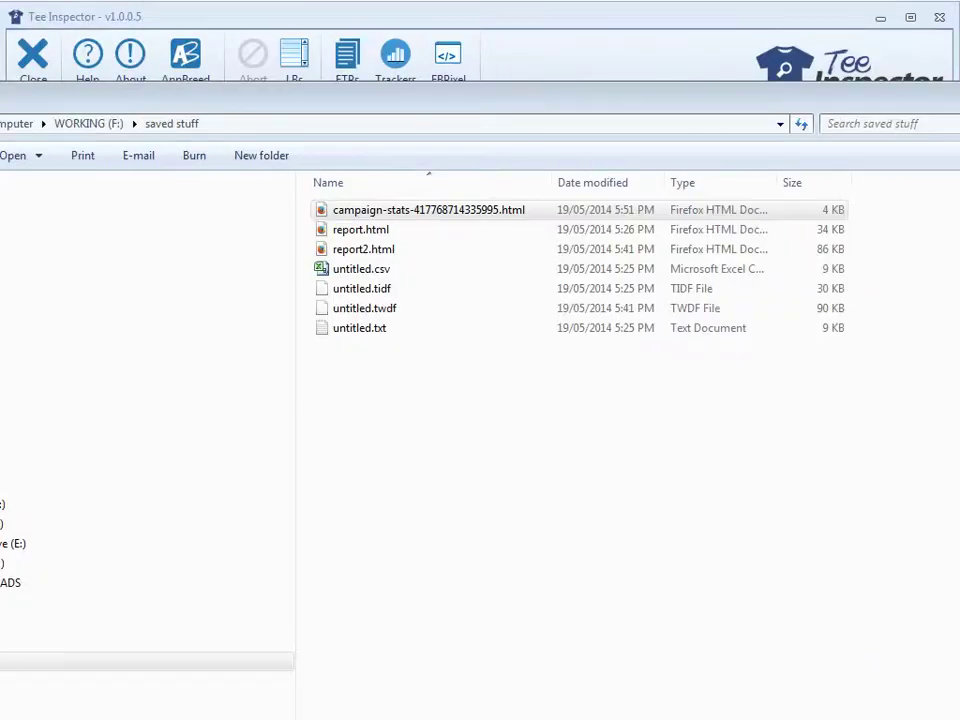
click(958, 92)
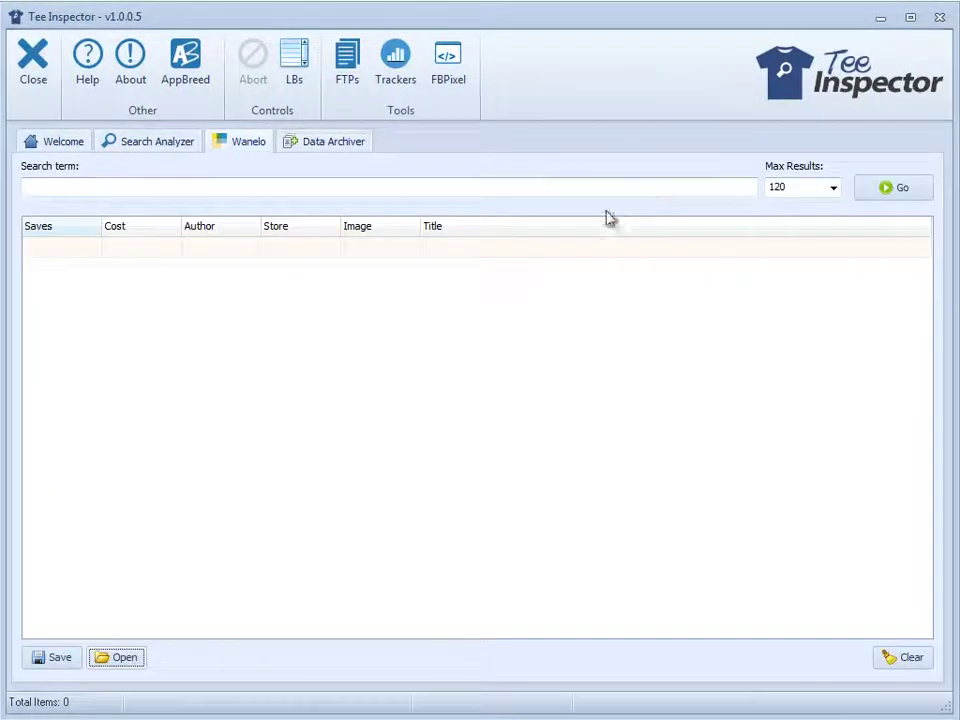
Step: Go back to the Data Archiver and sort the campaigns by 1Caps in descending order
click(336, 141)
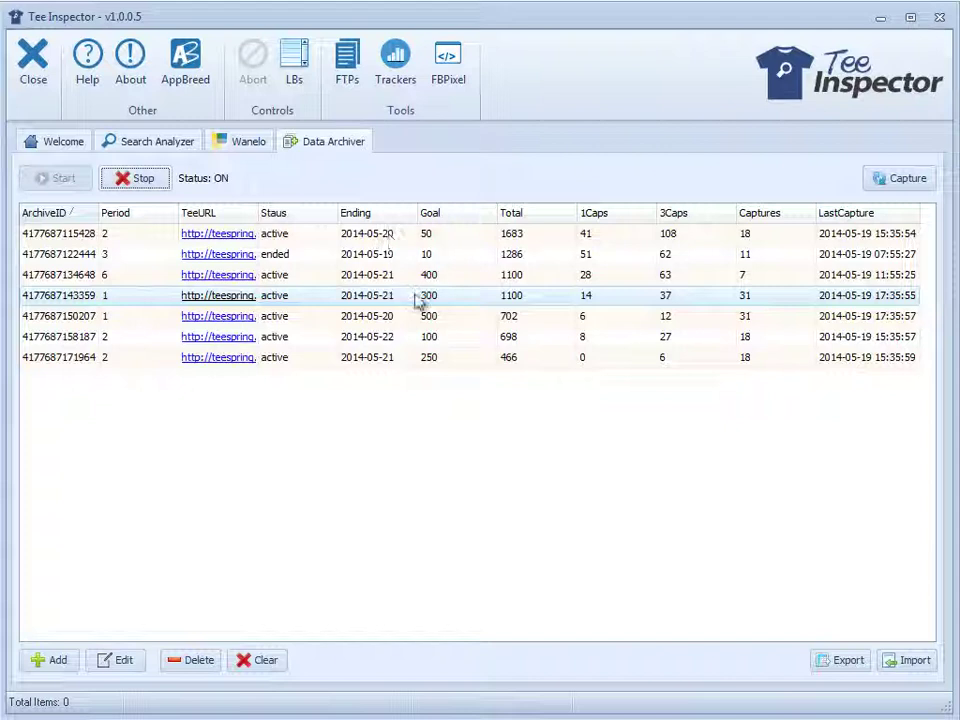
click(634, 360)
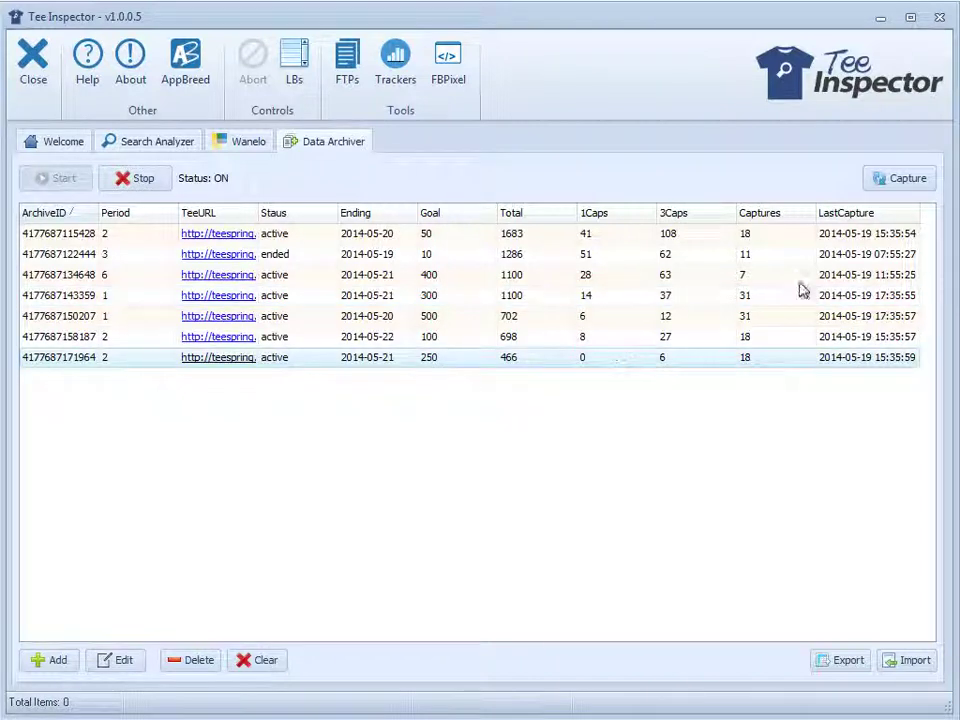
click(600, 236)
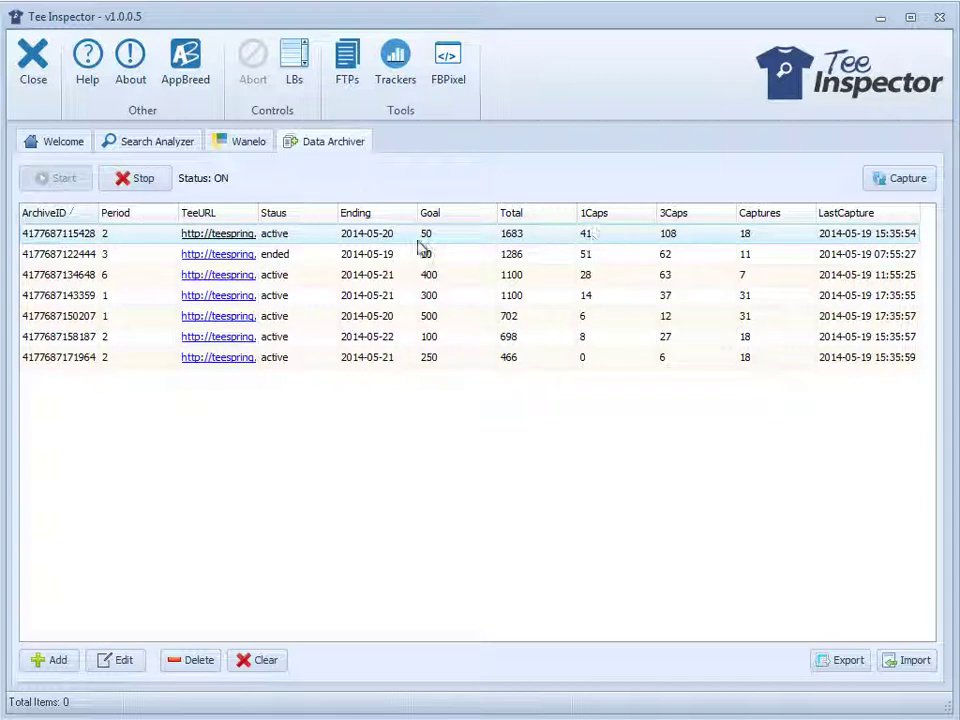
click(600, 220)
click(601, 220)
click(601, 220)
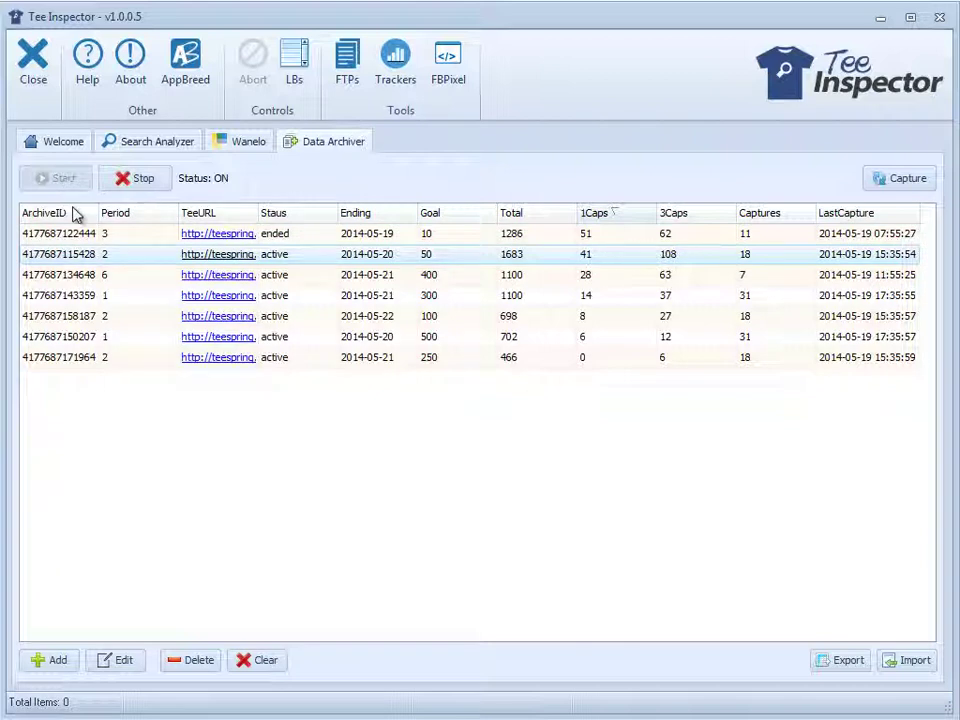
Step: Export the archived campaigns as archiver-campaigns.tdaf to the saved stuff folder
click(587, 298)
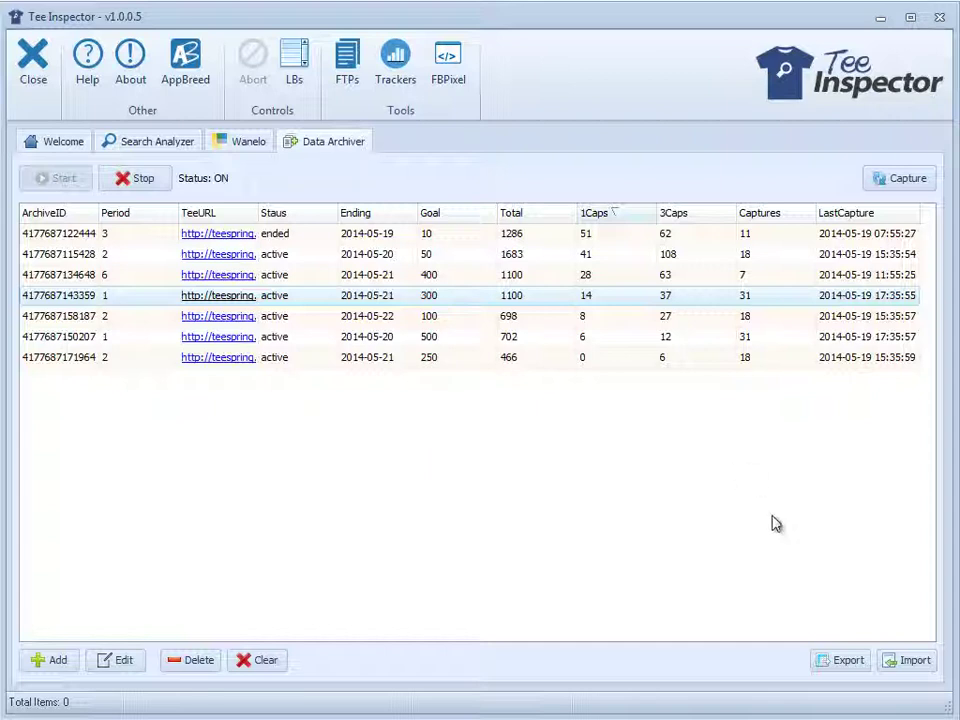
click(846, 661)
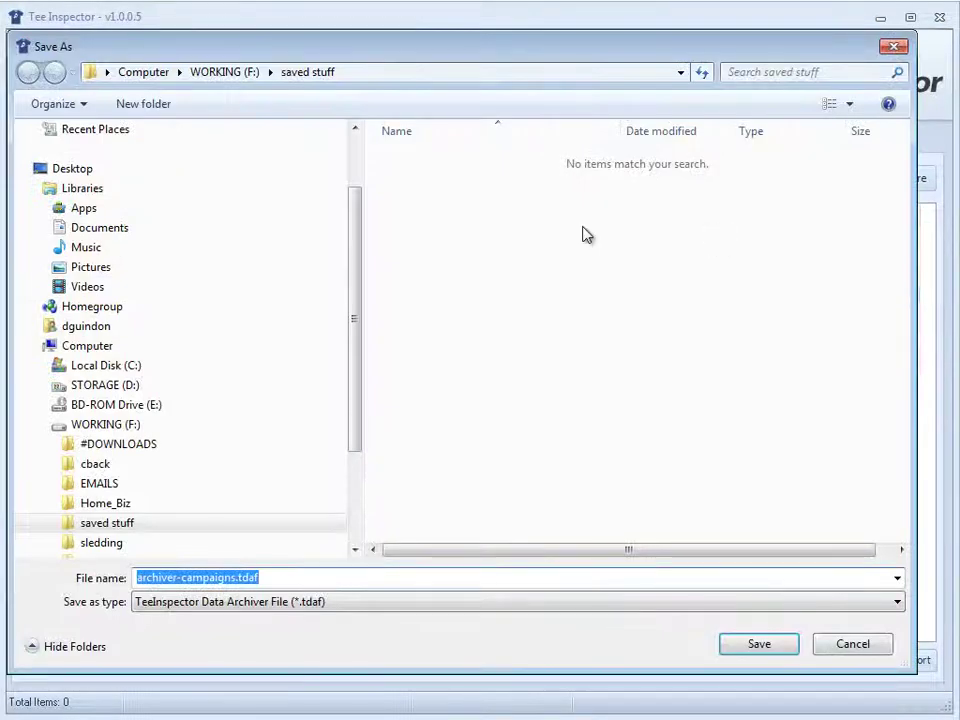
click(742, 654)
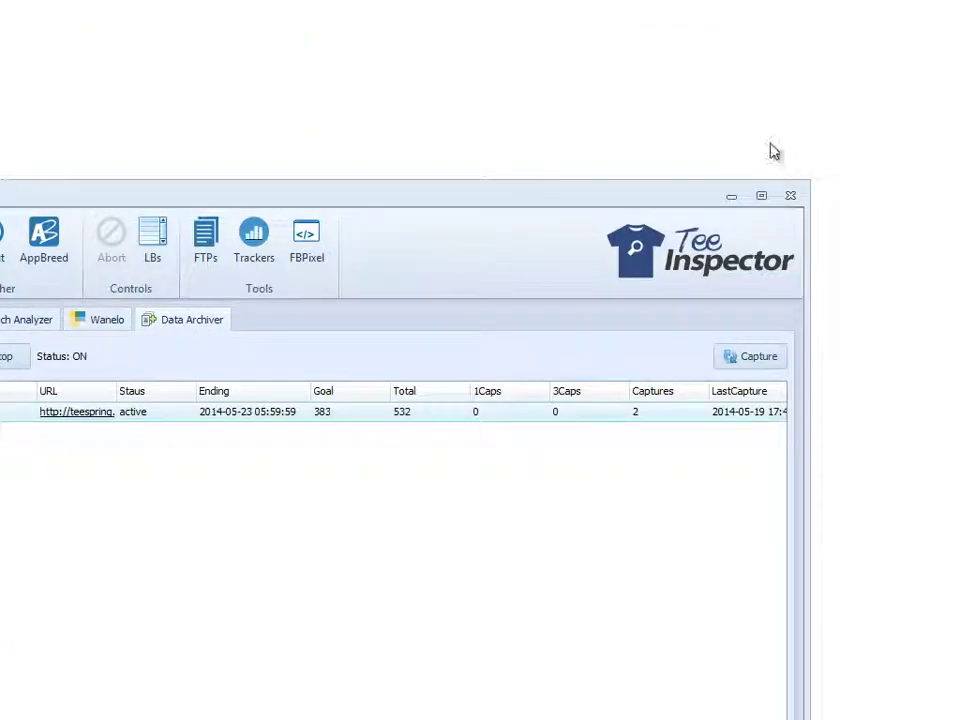
Step: Import the archived campaigns from archiver-campaigns.tdaf in the saved stuff folder into the Data Archiver
drag(643, 200, 785, 20)
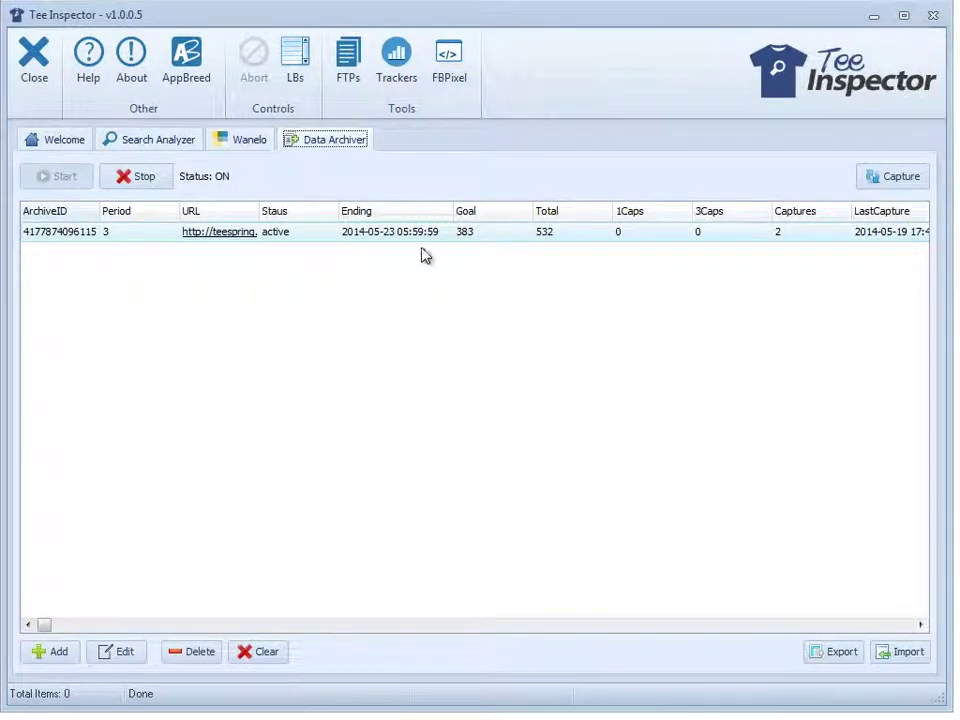
click(895, 651)
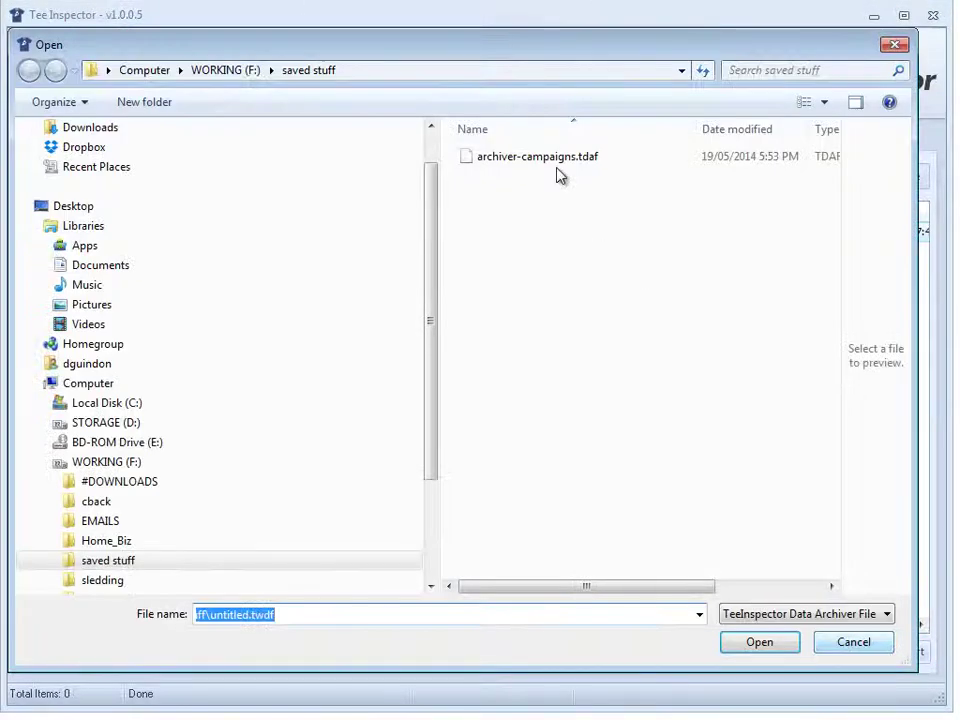
click(497, 160)
click(759, 642)
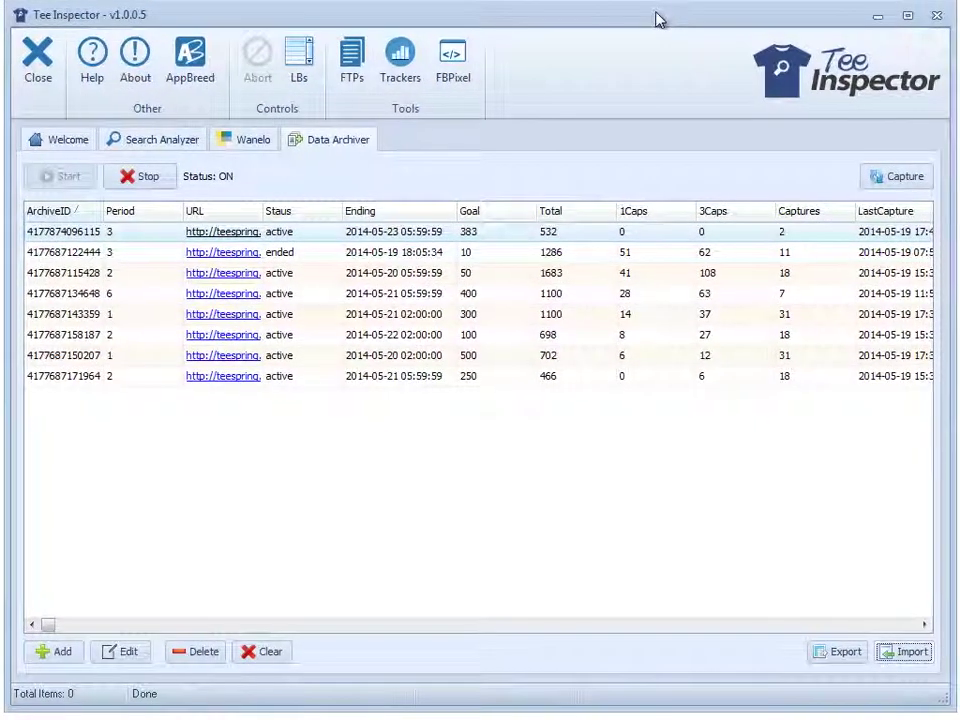
click(484, 300)
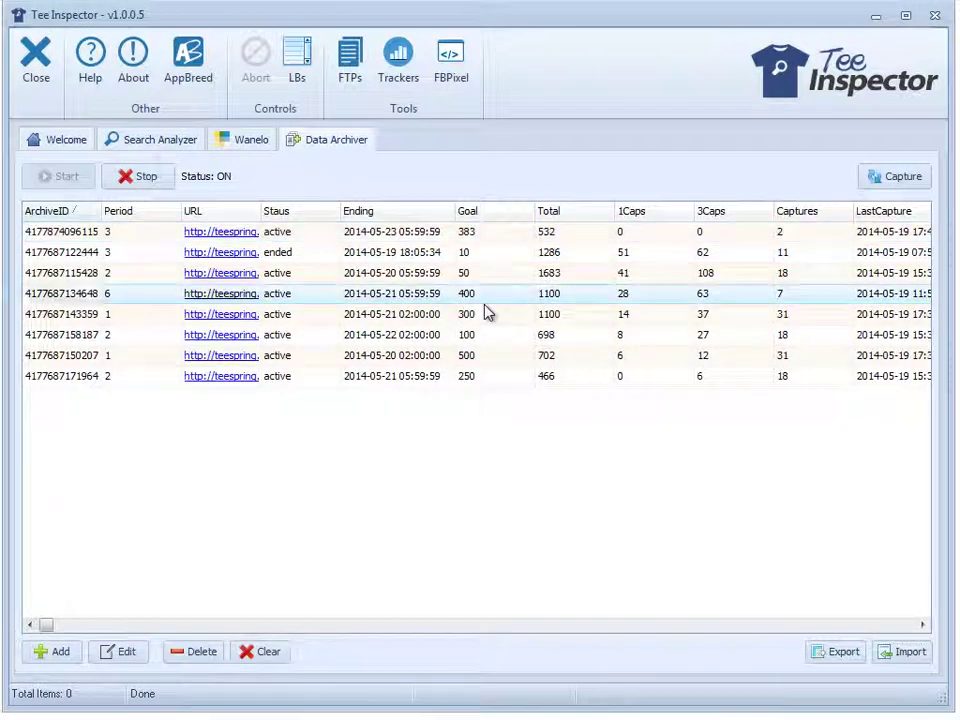
click(735, 360)
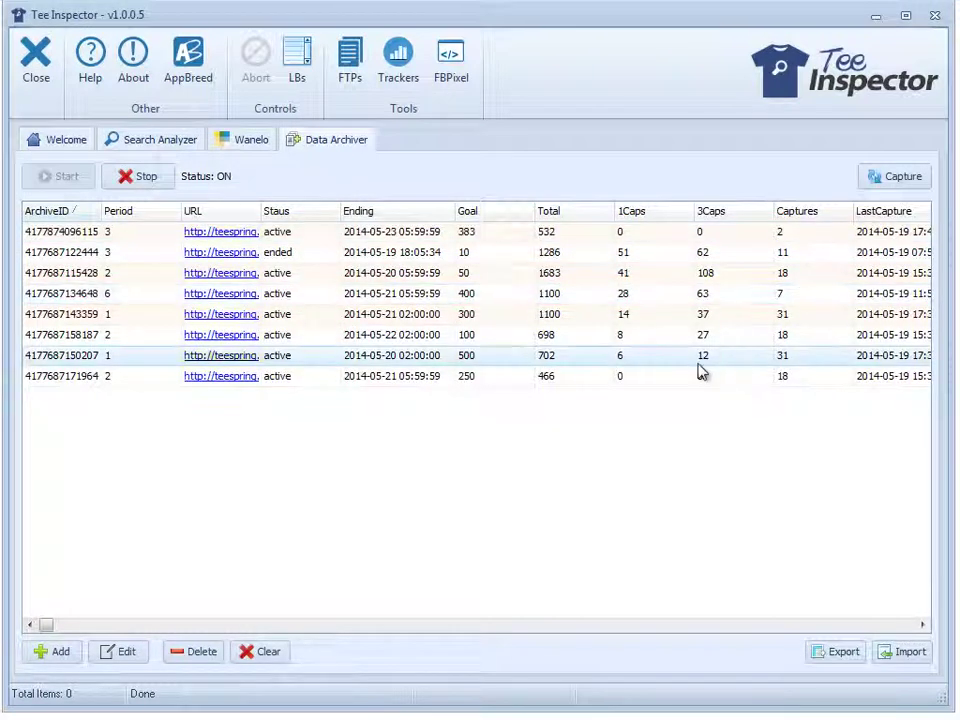
click(690, 342)
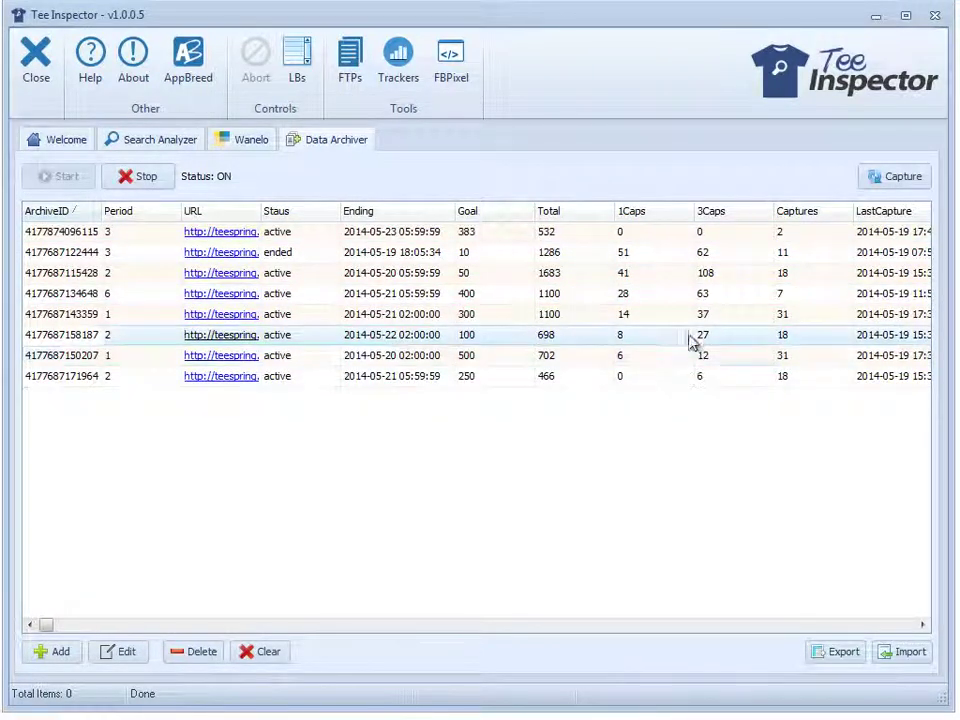
click(659, 280)
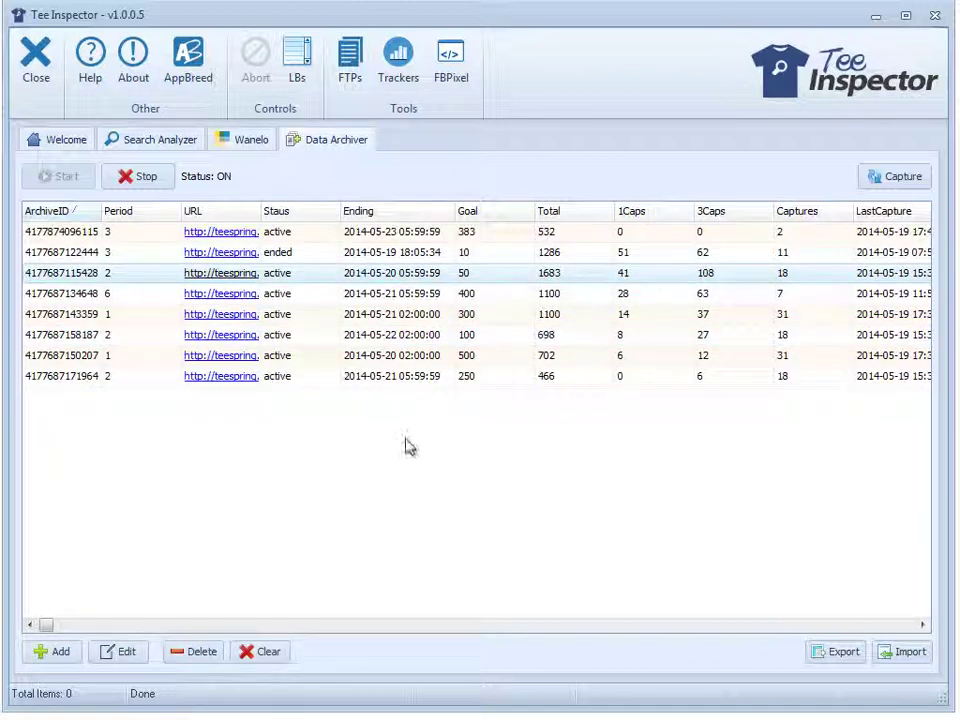
click(352, 232)
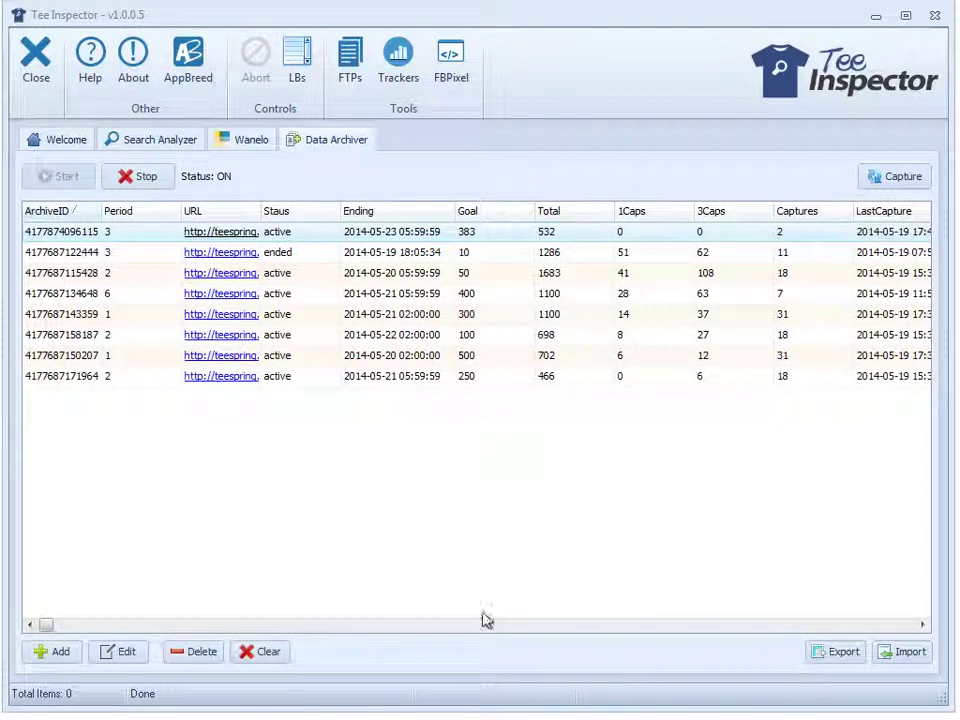
drag(471, 709, 471, 715)
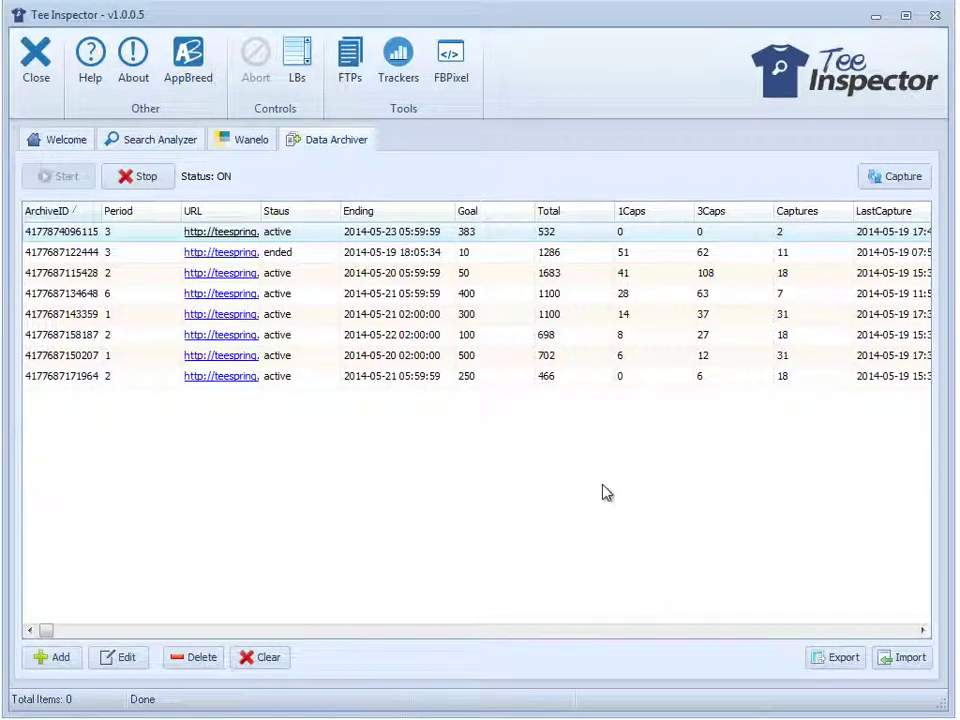